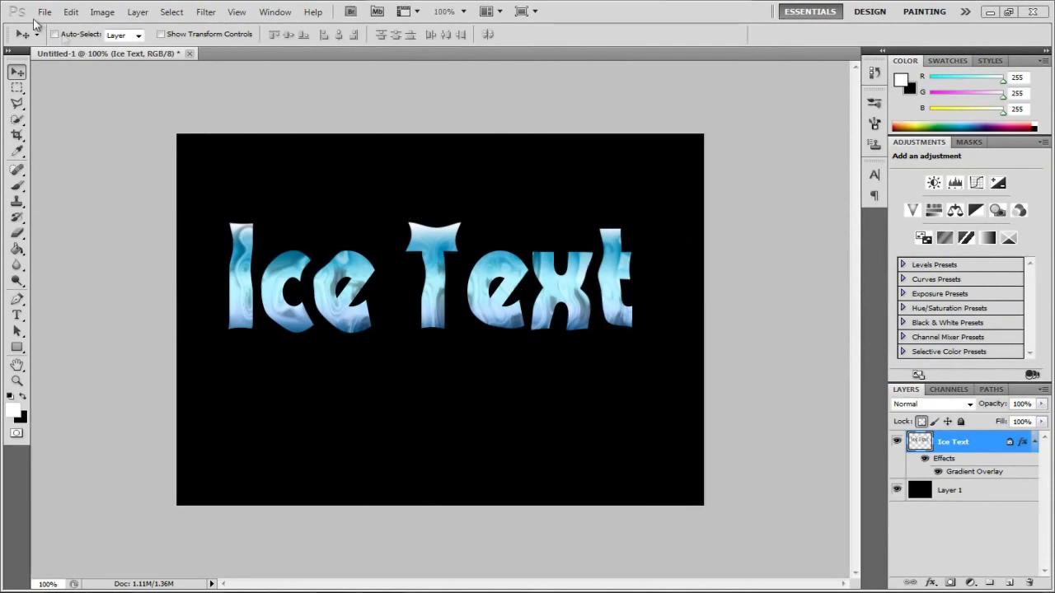
# Step: Create a new 720×540 px document and fill its canvas with black
pyautogui.click(44, 12)
pyautogui.click(47, 27)
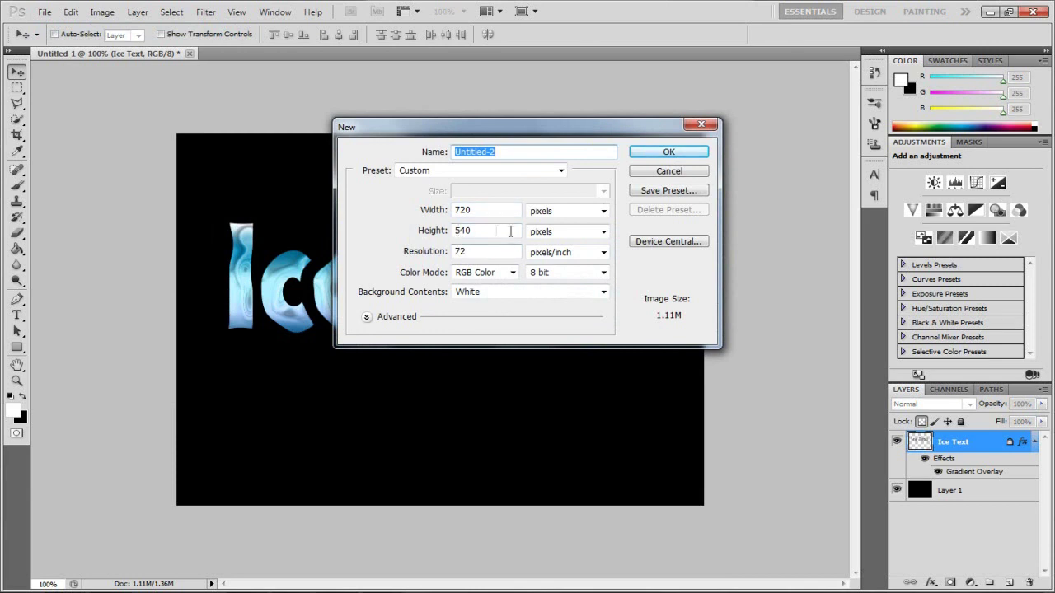
pyautogui.click(668, 152)
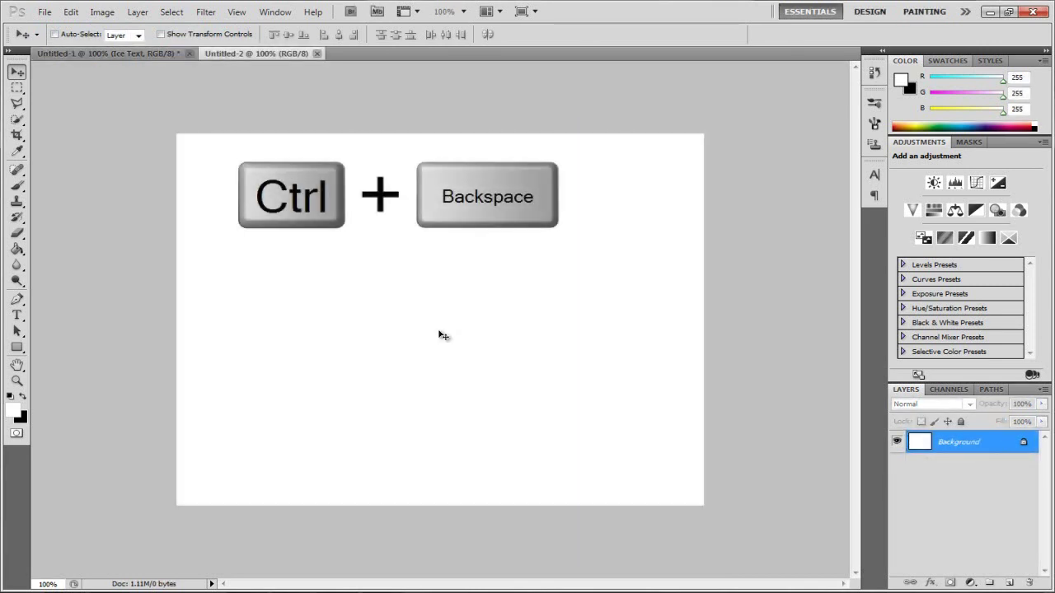
pyautogui.hotkey('ctrl', 'BackSpace')
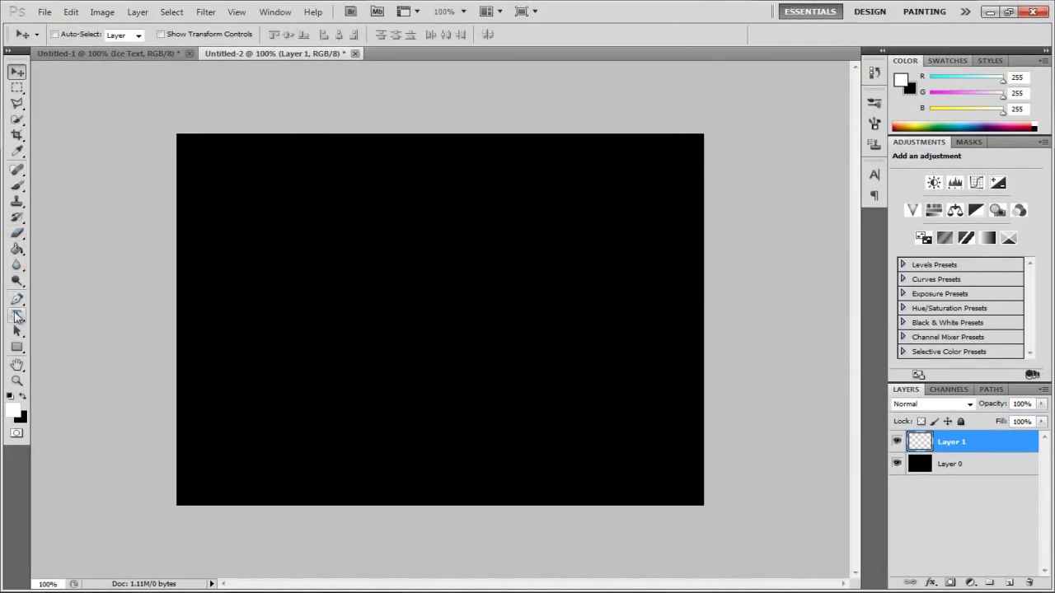
# Step: Type white 'Ice Text' in the Pump Demi Bold LET font
pyautogui.click(17, 316)
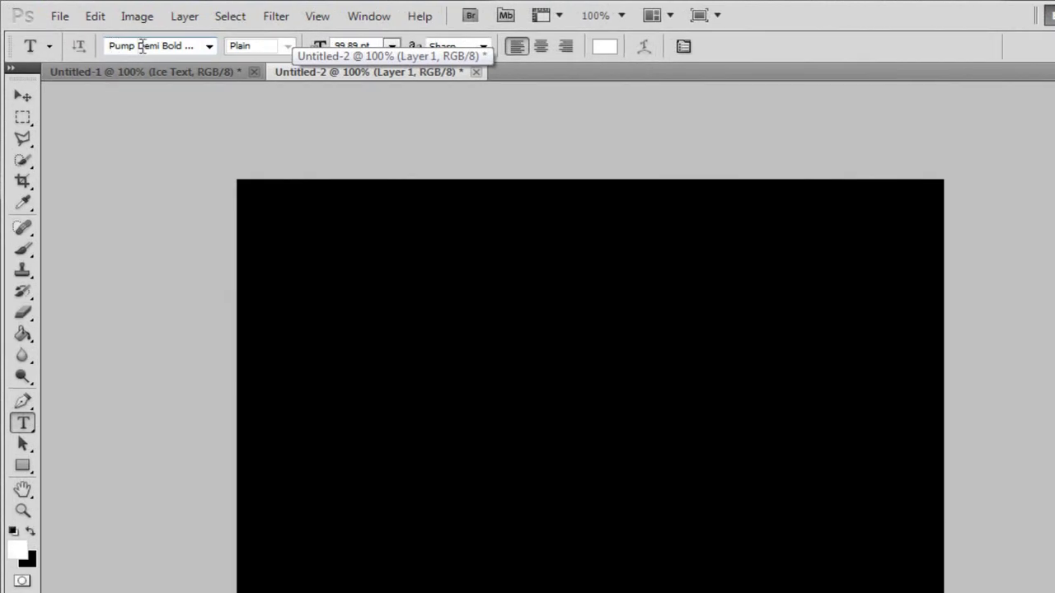
pyautogui.click(208, 47)
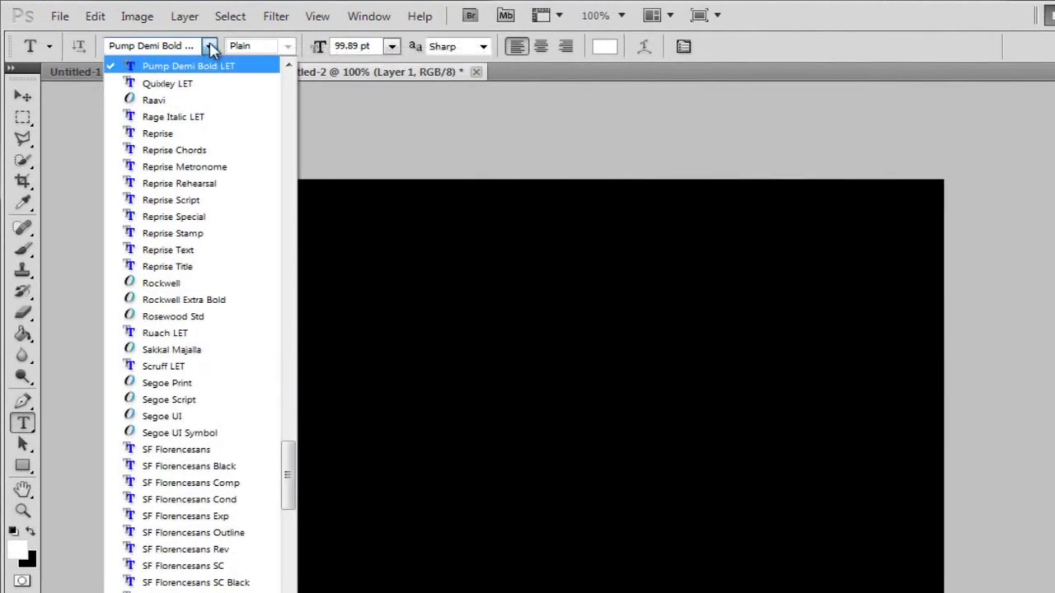
pyautogui.click(211, 47)
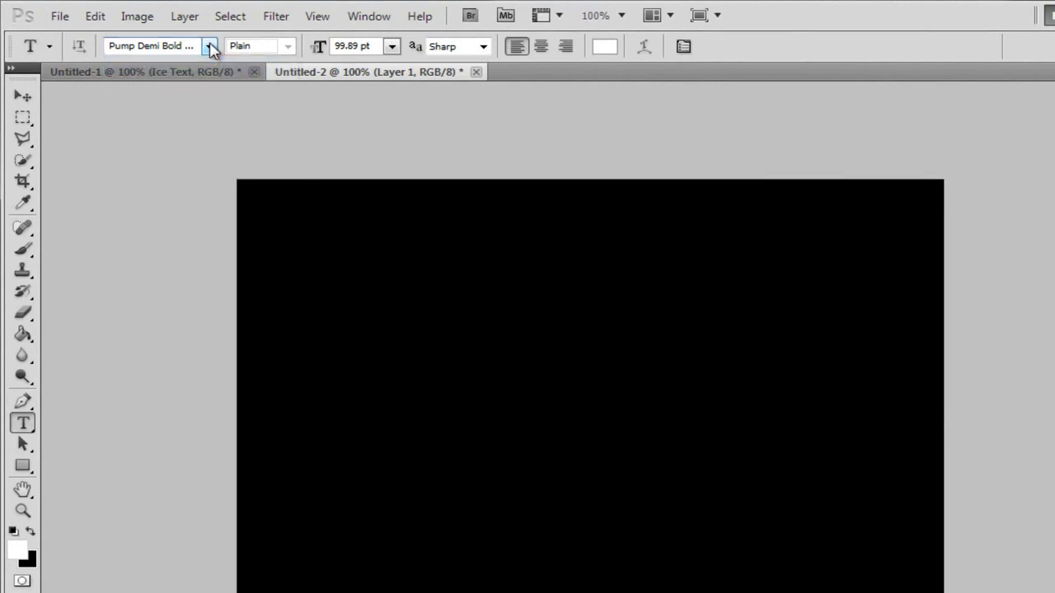
pyautogui.click(210, 47)
pyautogui.click(208, 47)
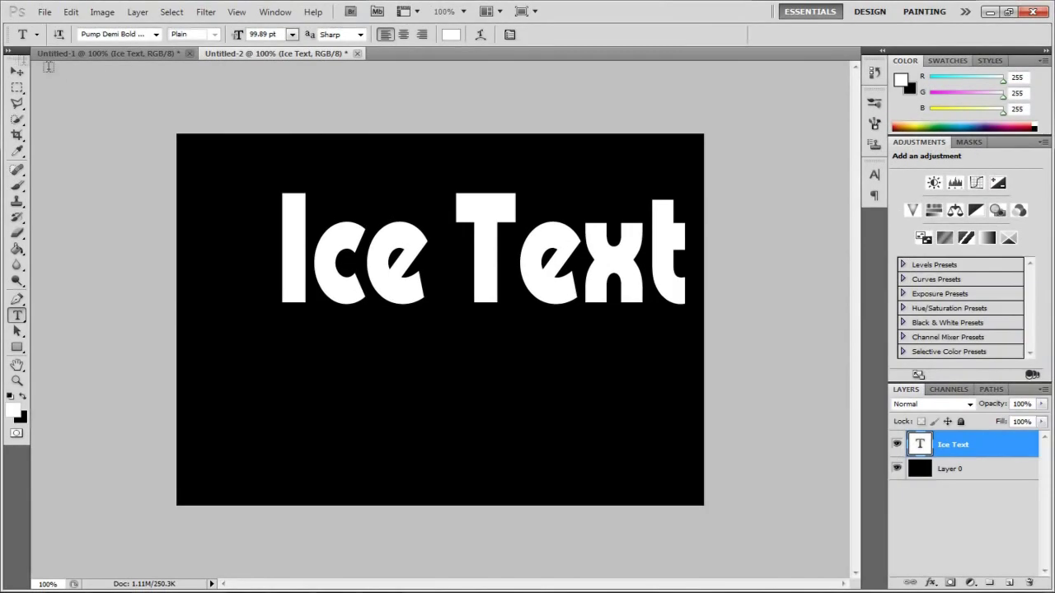
pyautogui.click(18, 71)
# Step: Reposition the Ice Text toward the centre of the canvas's upper half
pyautogui.moveTo(482, 251); pyautogui.dragTo(440, 255)
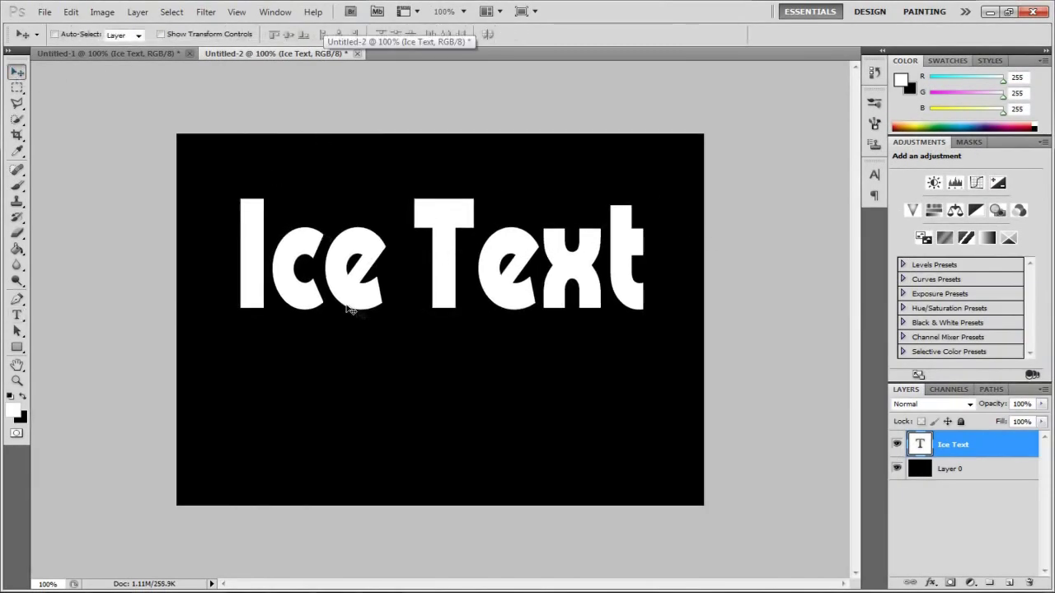
pyautogui.moveTo(416, 294); pyautogui.dragTo(419, 295)
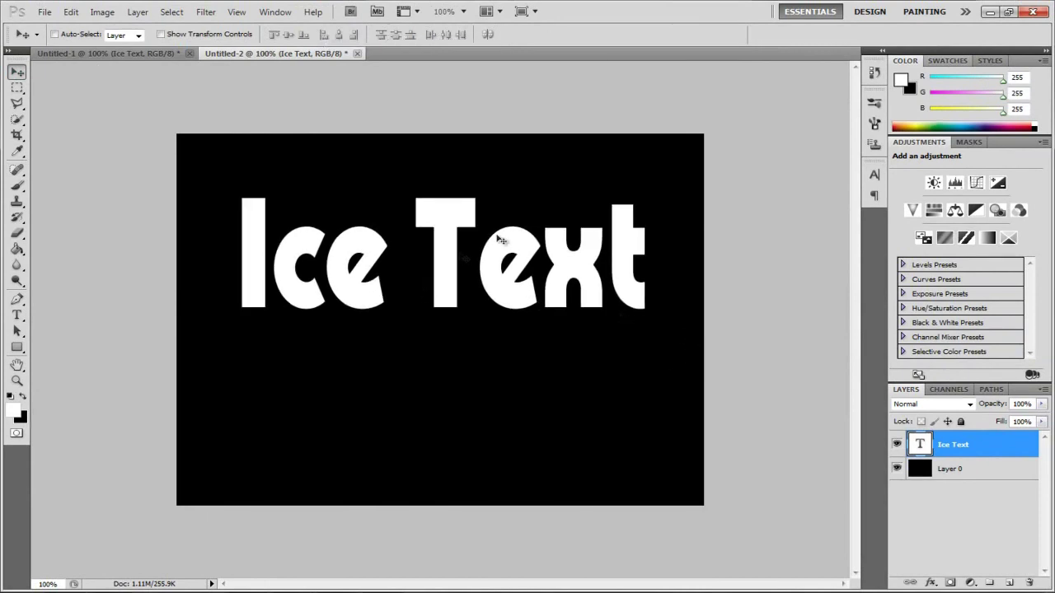
pyautogui.moveTo(465, 275); pyautogui.dragTo(466, 285)
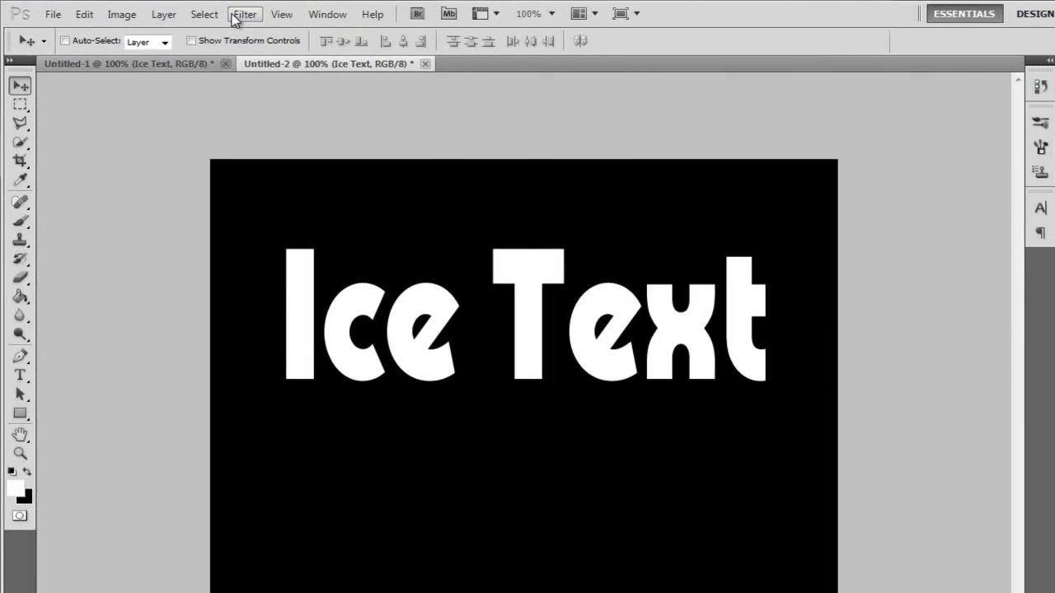
# Step: Open Liquify on the Ice Text, agreeing to rasterize the type layer
pyautogui.click(234, 15)
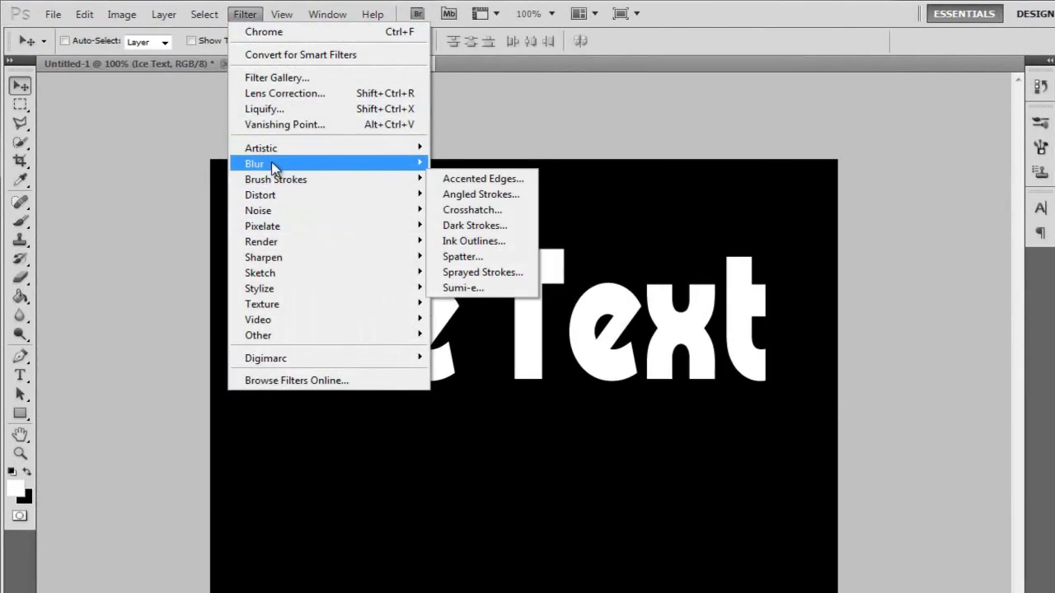
pyautogui.click(272, 109)
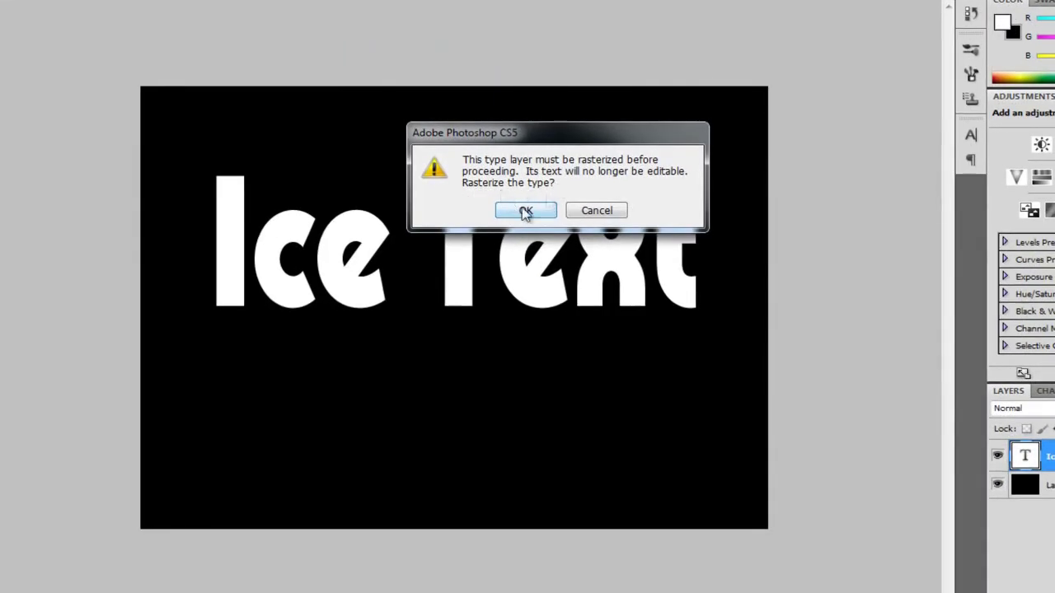
pyautogui.click(524, 211)
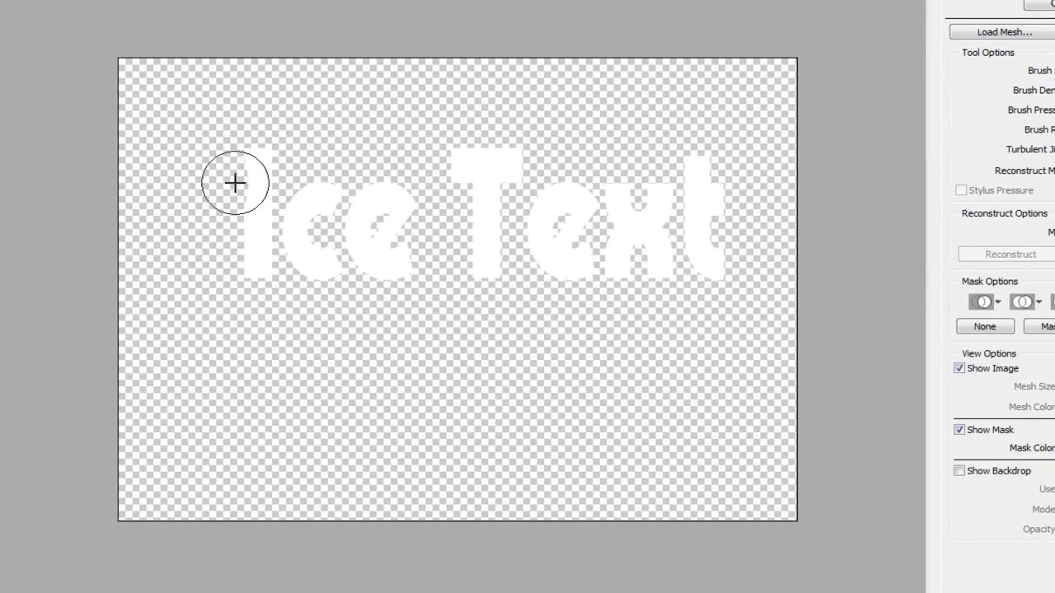
# Step: Forward-warp the I, c, e and T edges into wavy, melted shapes
pyautogui.click(234, 182)
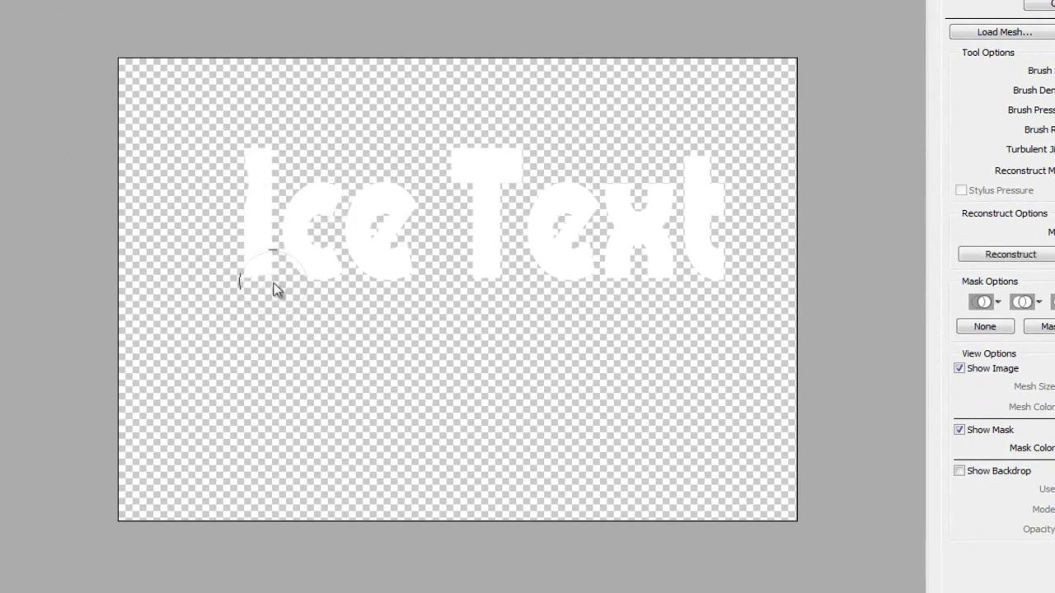
pyautogui.click(269, 153)
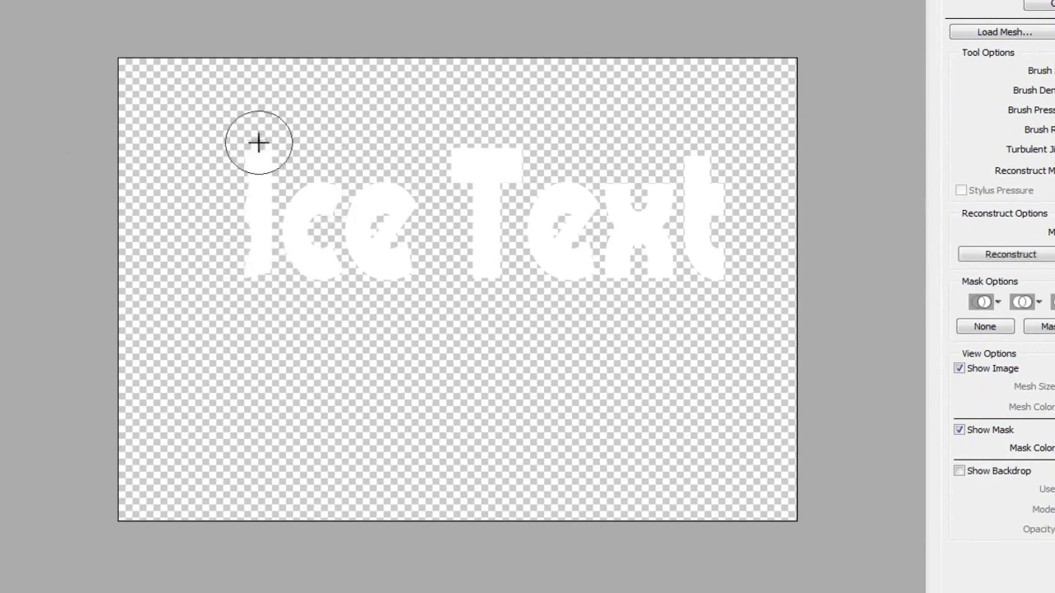
pyautogui.moveTo(258, 143)
pyautogui.mouseDown()
pyautogui.moveTo(297, 195)
pyautogui.moveTo(285, 190)
pyautogui.mouseUp()
pyautogui.moveTo(305, 275)
pyautogui.mouseDown()
pyautogui.moveTo(342, 279)
pyautogui.moveTo(325, 201)
pyautogui.moveTo(326, 220)
pyautogui.moveTo(361, 195)
pyautogui.moveTo(359, 183)
pyautogui.moveTo(382, 228)
pyautogui.moveTo(363, 280)
pyautogui.moveTo(412, 249)
pyautogui.moveTo(351, 286)
pyautogui.moveTo(366, 271)
pyautogui.moveTo(405, 269)
pyautogui.moveTo(418, 240)
pyautogui.moveTo(403, 228)
pyautogui.moveTo(473, 207)
pyautogui.mouseUp()
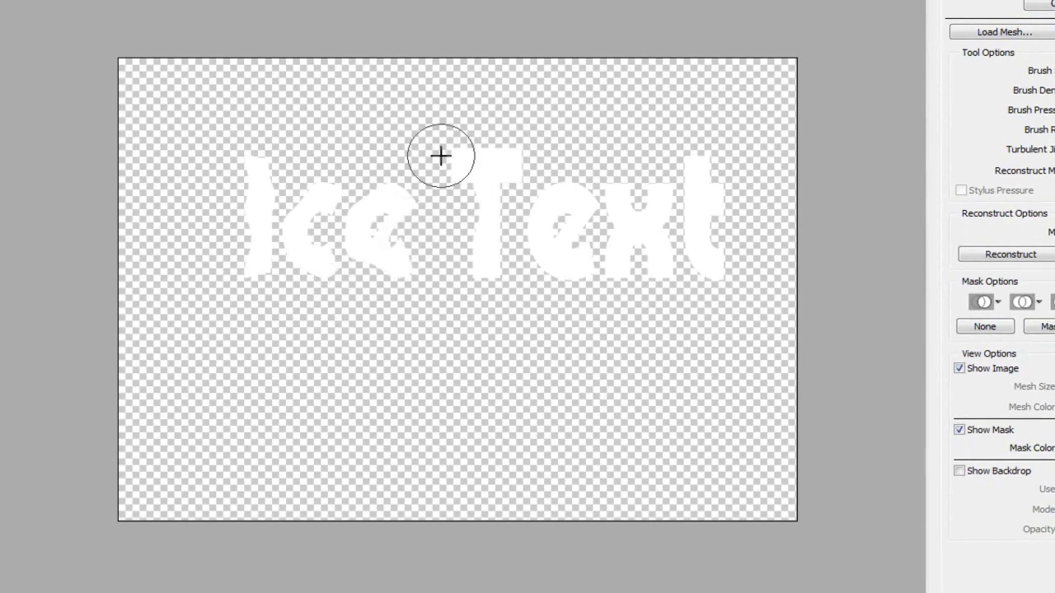
pyautogui.moveTo(441, 155); pyautogui.dragTo(481, 141)
pyautogui.moveTo(485, 282)
pyautogui.mouseDown()
pyautogui.moveTo(543, 282)
pyautogui.moveTo(547, 265)
pyautogui.moveTo(521, 202)
pyautogui.moveTo(626, 190)
pyautogui.moveTo(613, 174)
pyautogui.moveTo(659, 267)
pyautogui.moveTo(657, 287)
pyautogui.moveTo(666, 207)
pyautogui.moveTo(711, 238)
pyautogui.moveTo(685, 245)
pyautogui.moveTo(688, 213)
pyautogui.moveTo(720, 202)
pyautogui.moveTo(689, 132)
pyautogui.moveTo(725, 277)
pyautogui.mouseUp()
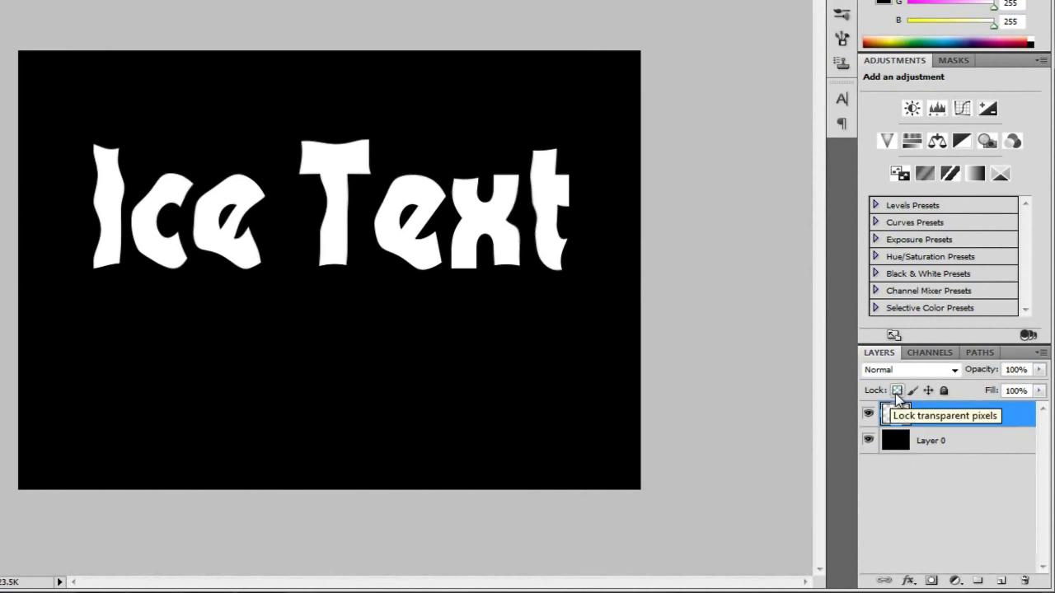
# Step: Lock the layer's transparent pixels and render Clouds inside the letters
pyautogui.click(896, 391)
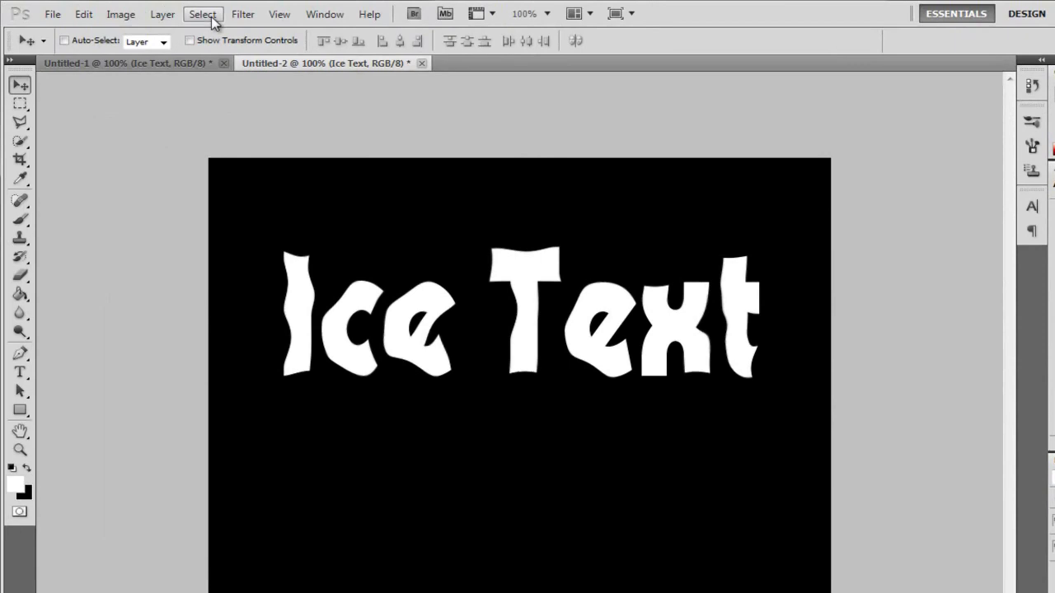
pyautogui.click(242, 14)
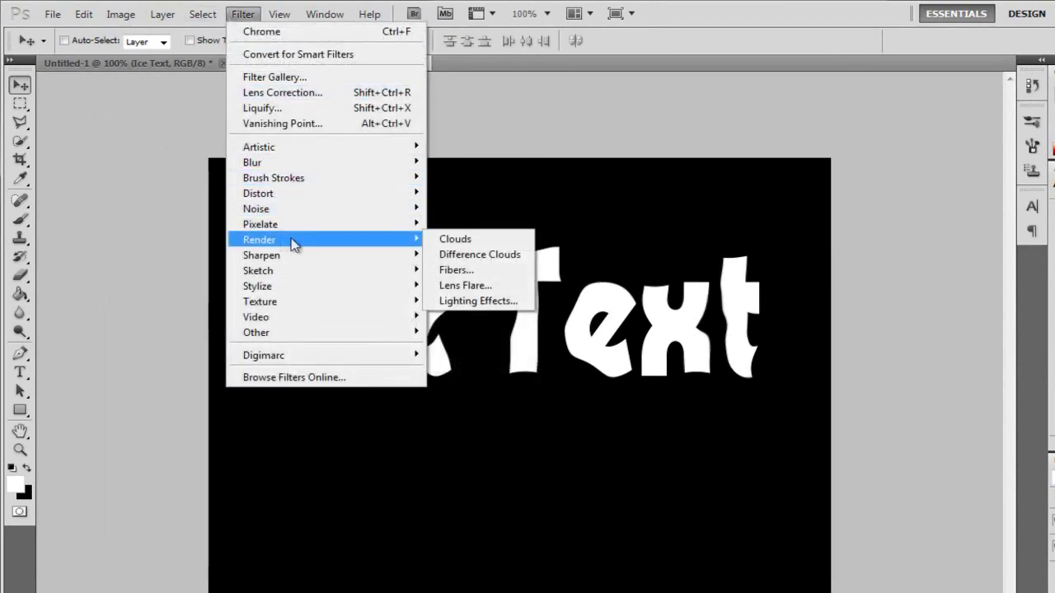
pyautogui.click(445, 239)
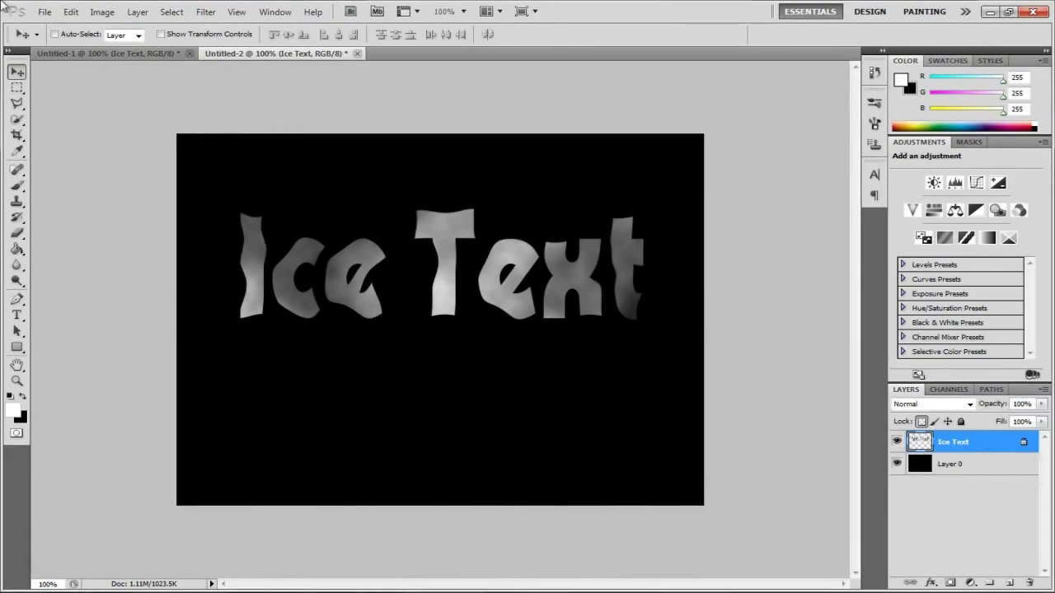
# Step: Apply a 2 px white Inside stroke to the letters, then return to the working document
pyautogui.click(77, 11)
pyautogui.click(100, 219)
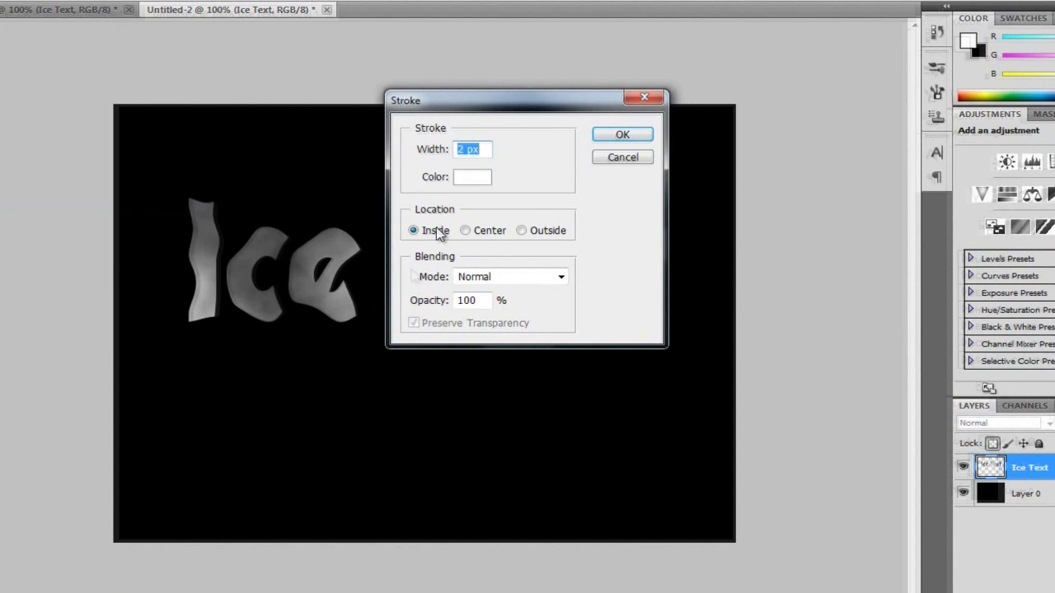
pyautogui.click(463, 149)
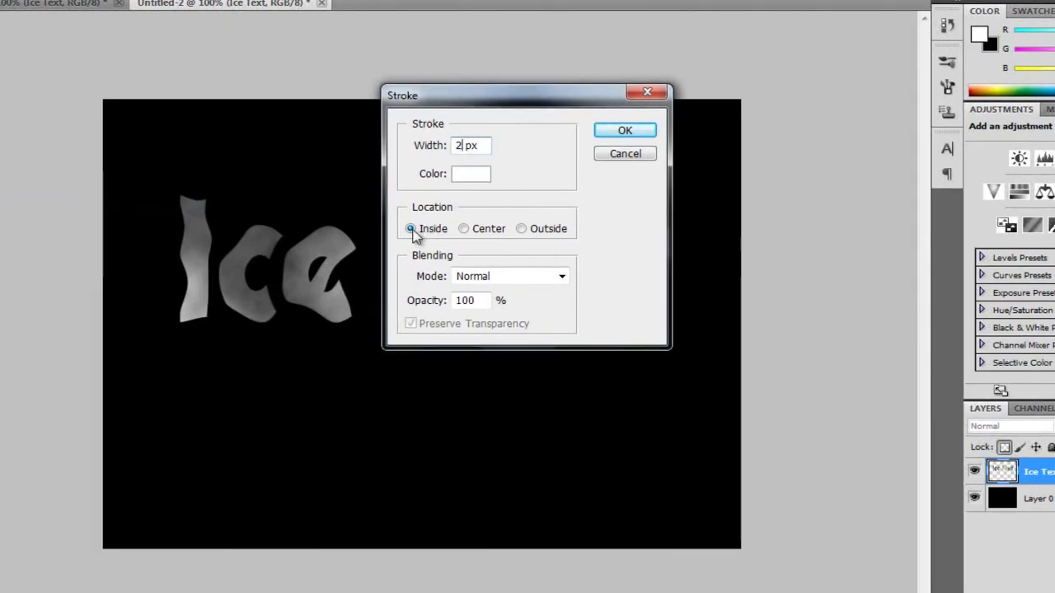
pyautogui.click(634, 132)
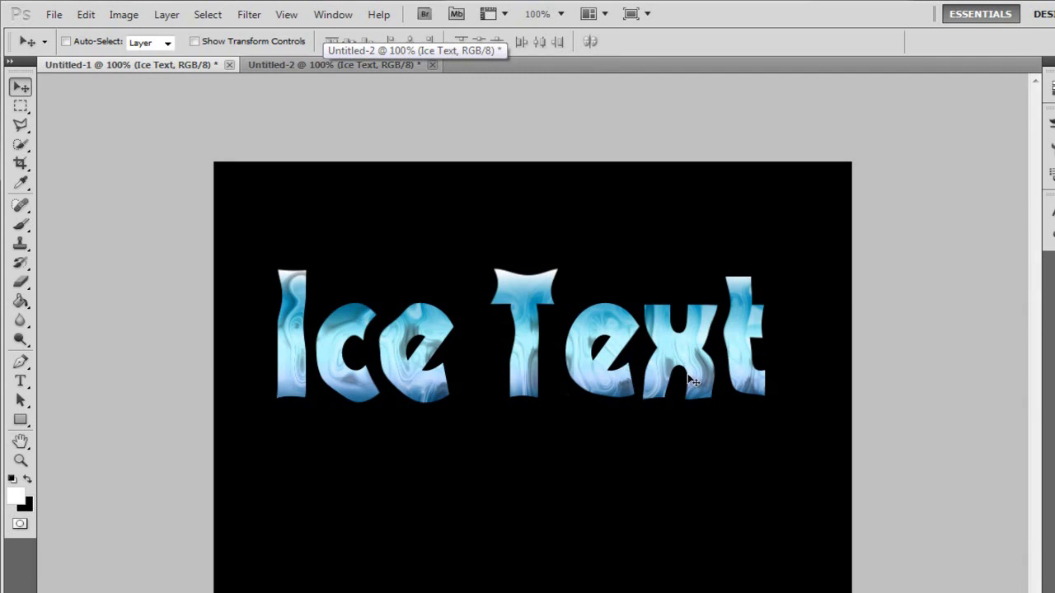
pyautogui.click(306, 65)
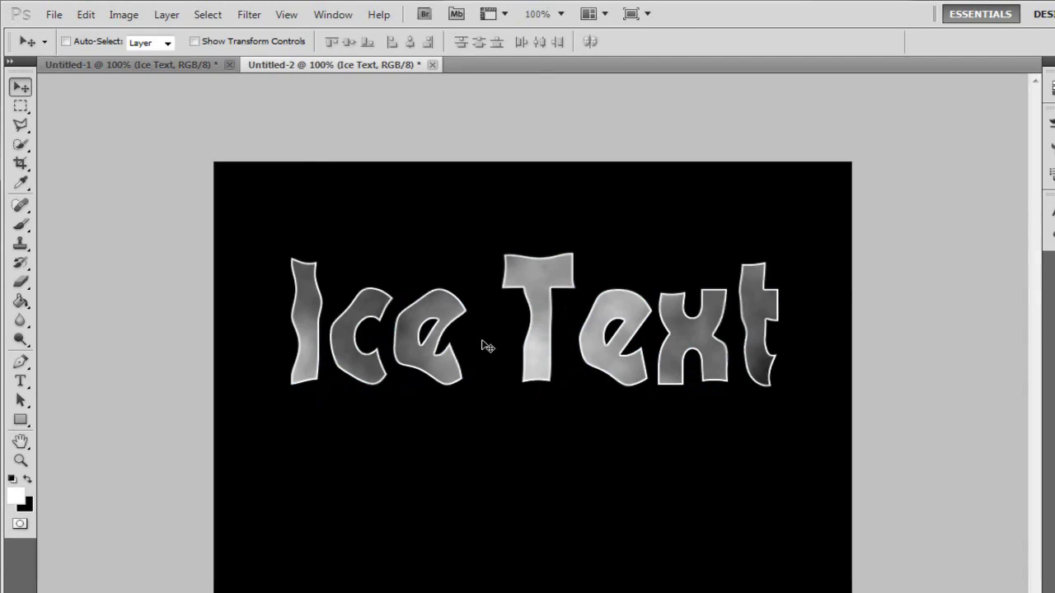
# Step: Blur the Ice Text with a 7.6-pixel Gaussian Blur, then view the finished blue document
pyautogui.click(249, 14)
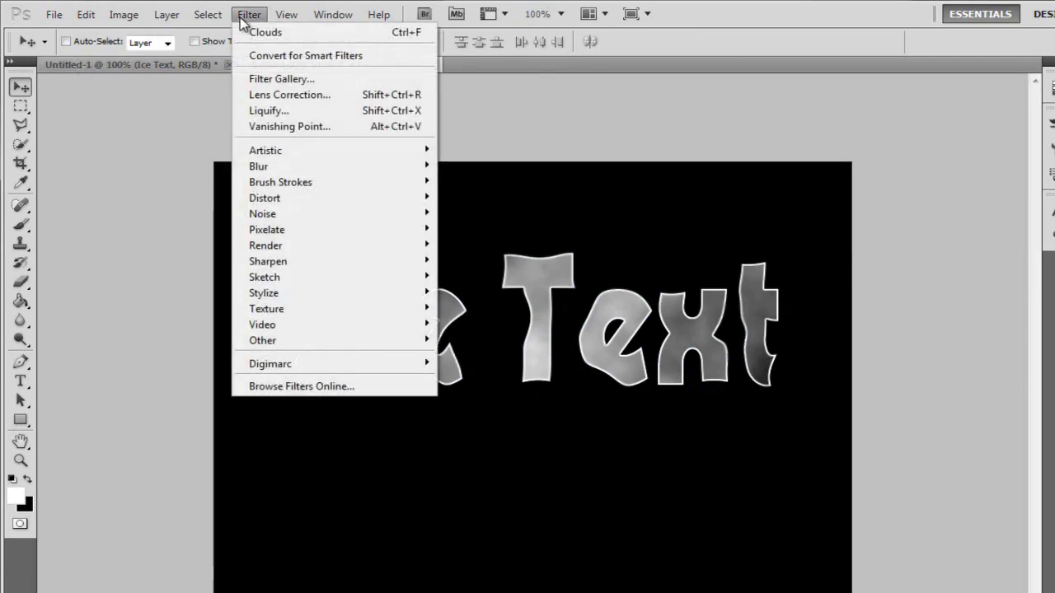
pyautogui.moveTo(273, 168)
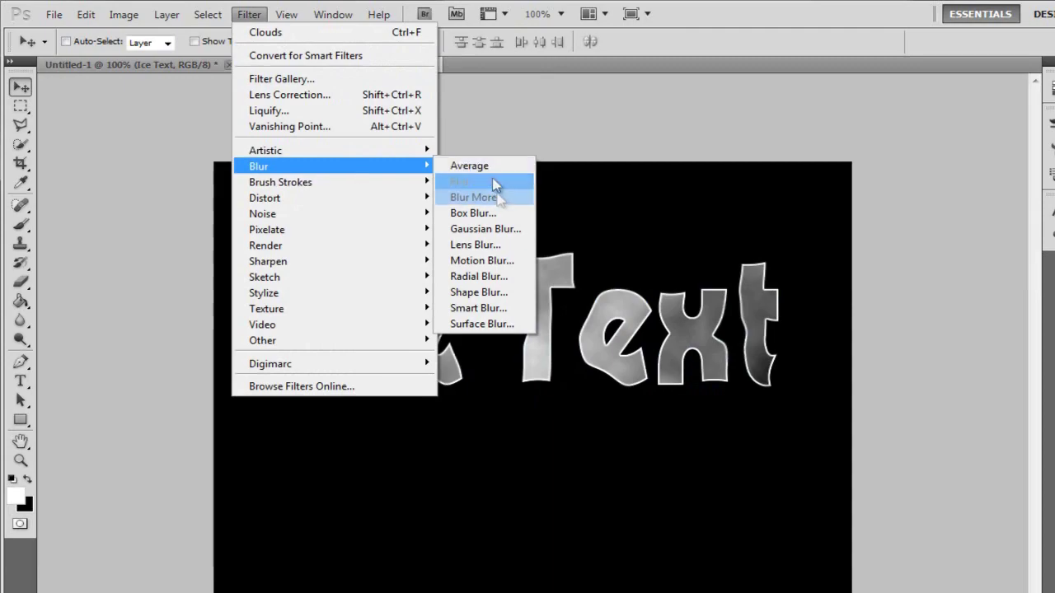
pyautogui.click(489, 231)
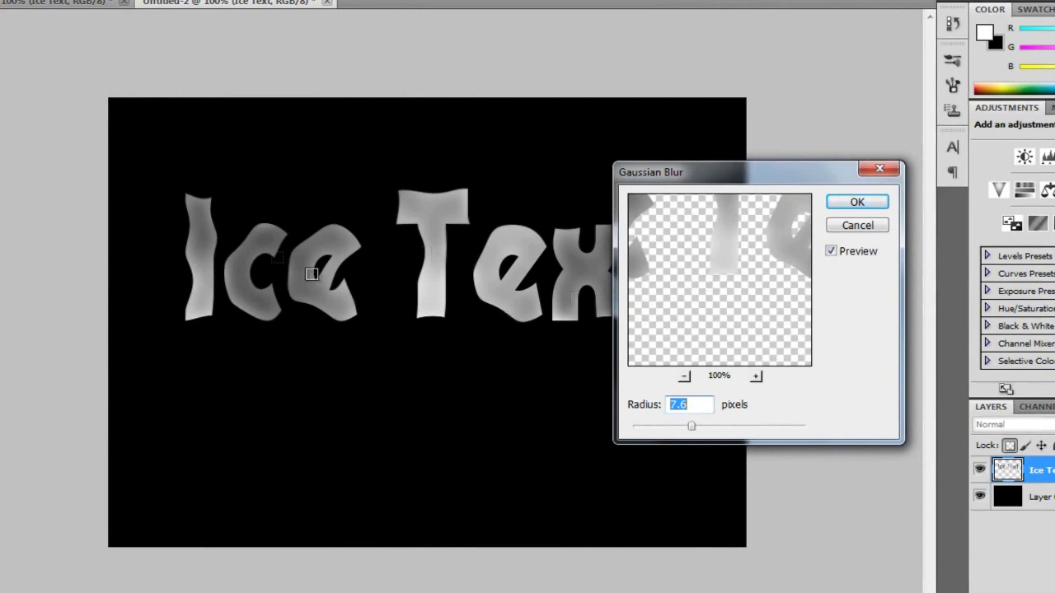
pyautogui.click(831, 251)
pyautogui.click(830, 251)
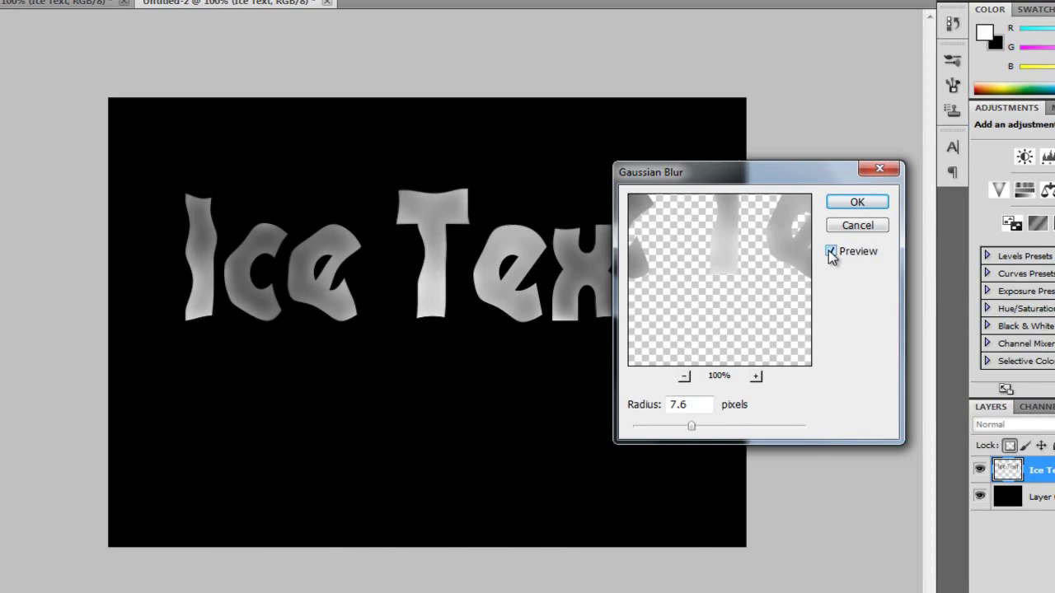
pyautogui.click(854, 206)
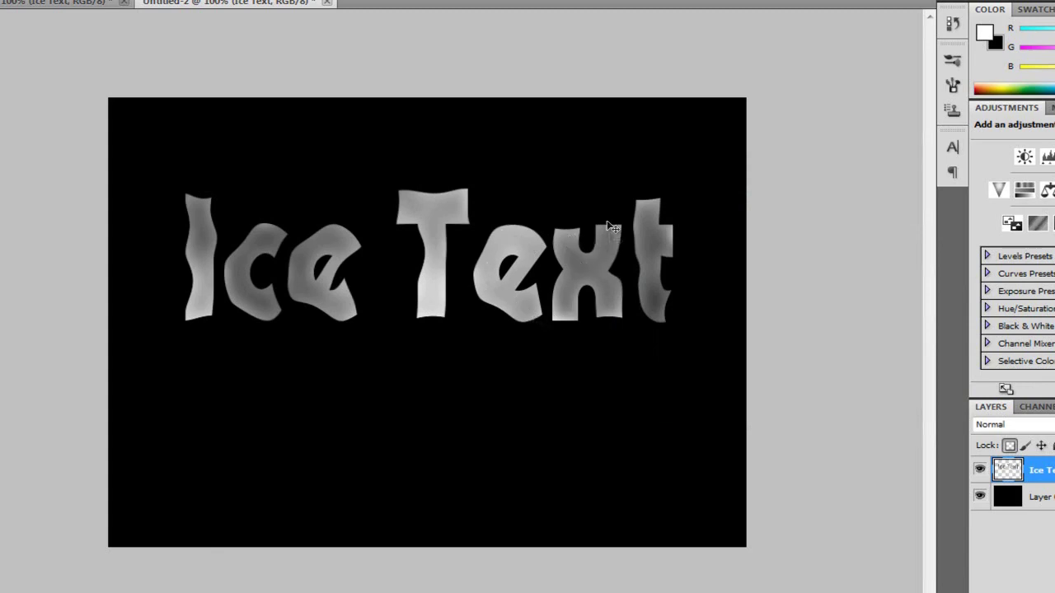
pyautogui.click(4, 3)
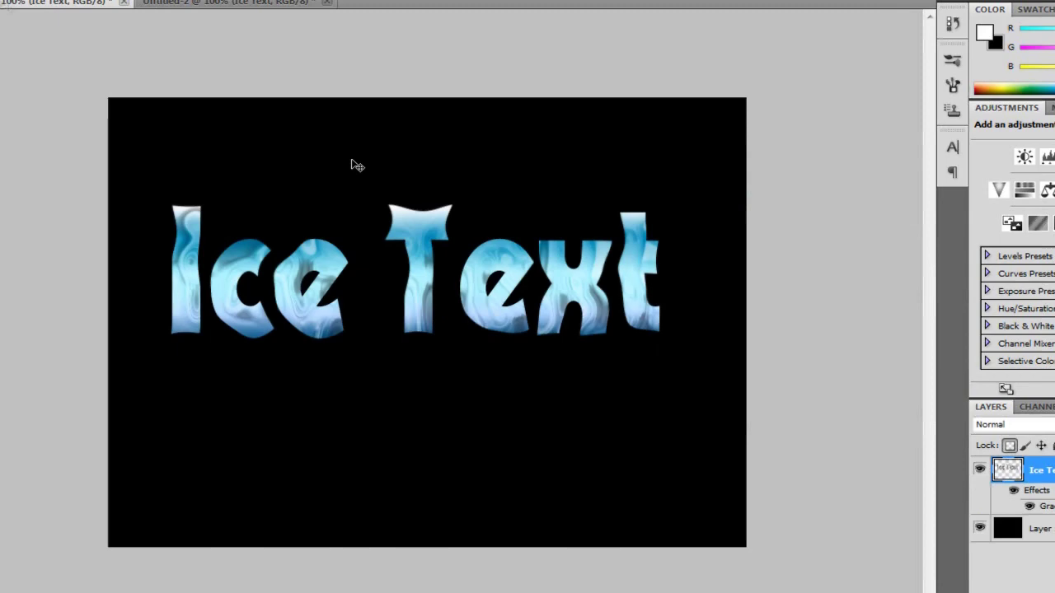
# Step: In Untitled-2, apply Plastic Wrap with highlight strength 15, detail 1, smoothness 15
pyautogui.click(219, 3)
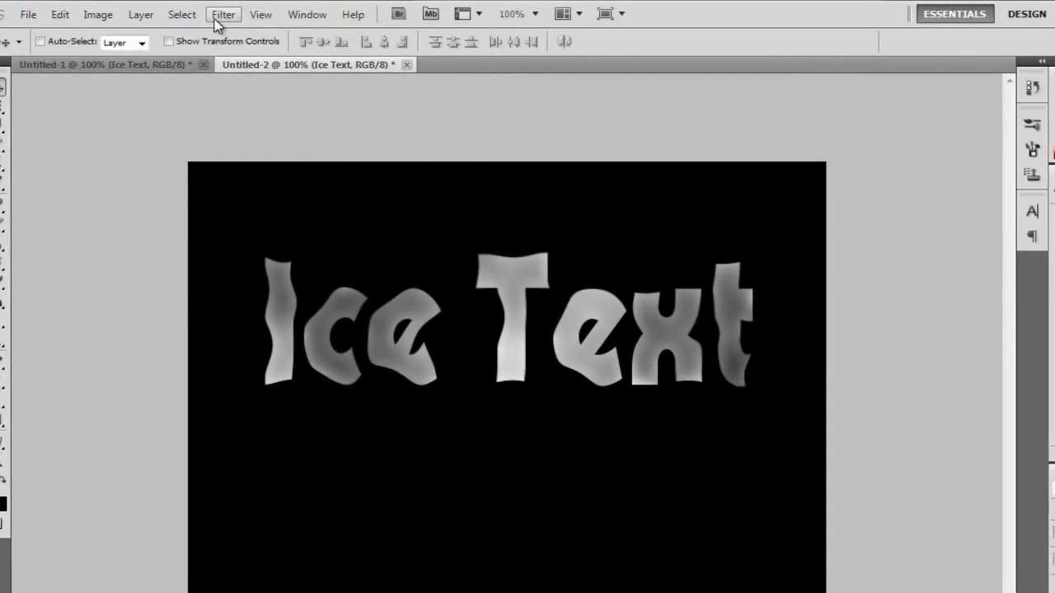
pyautogui.click(216, 16)
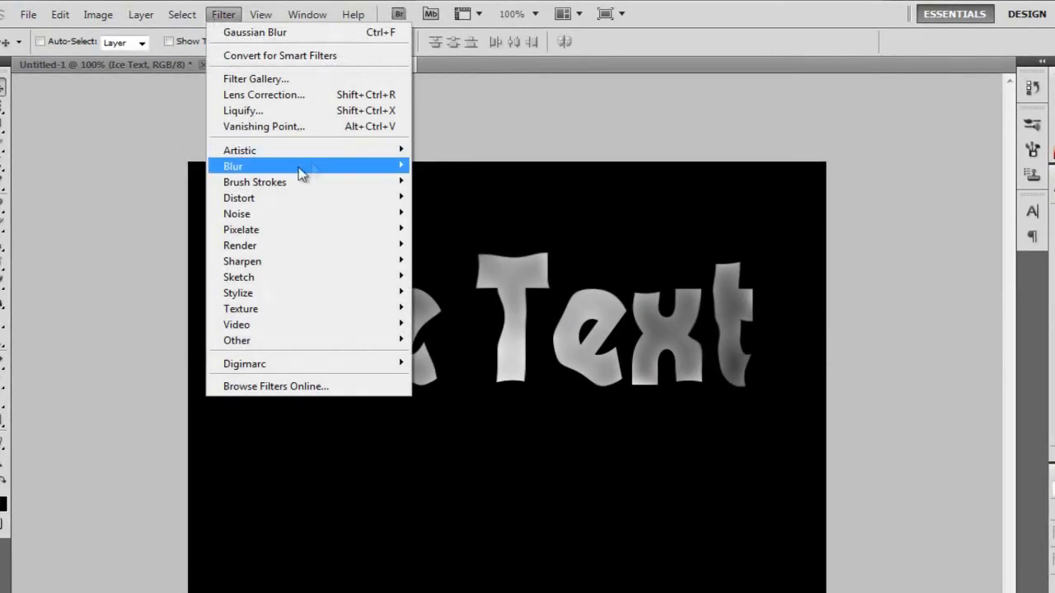
pyautogui.moveTo(265, 155)
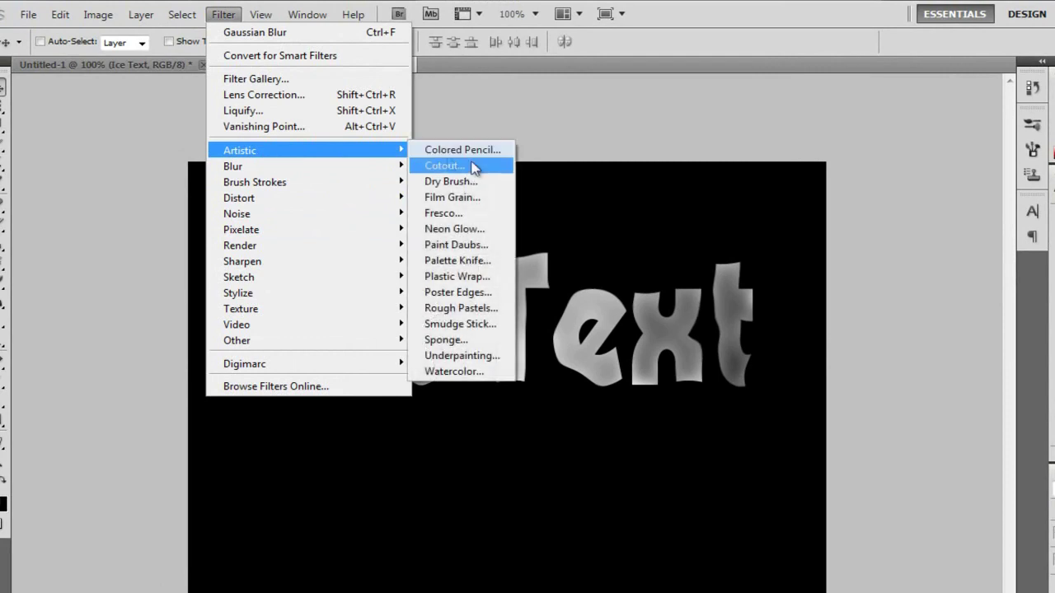
pyautogui.click(439, 283)
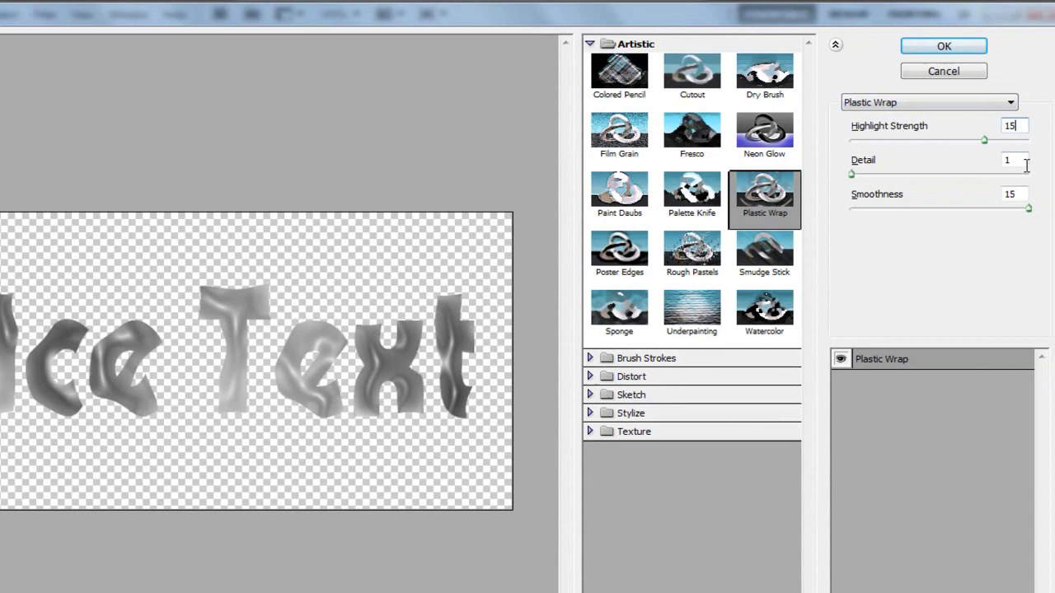
pyautogui.click(944, 47)
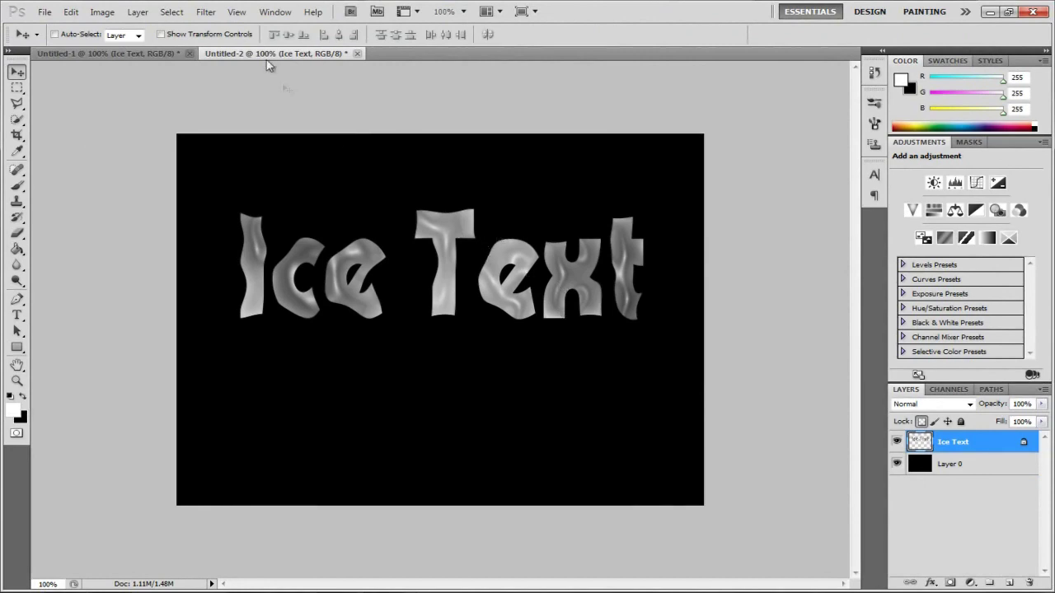
# Step: Apply the Sketch > Chrome filter with detail 0 and smoothness 10
pyautogui.click(205, 11)
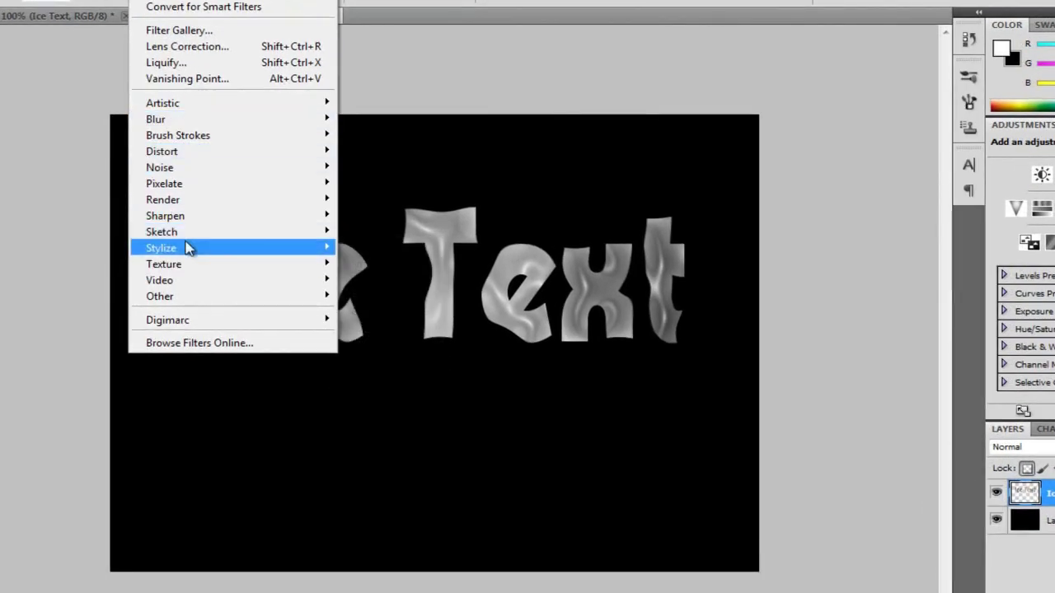
pyautogui.moveTo(183, 234)
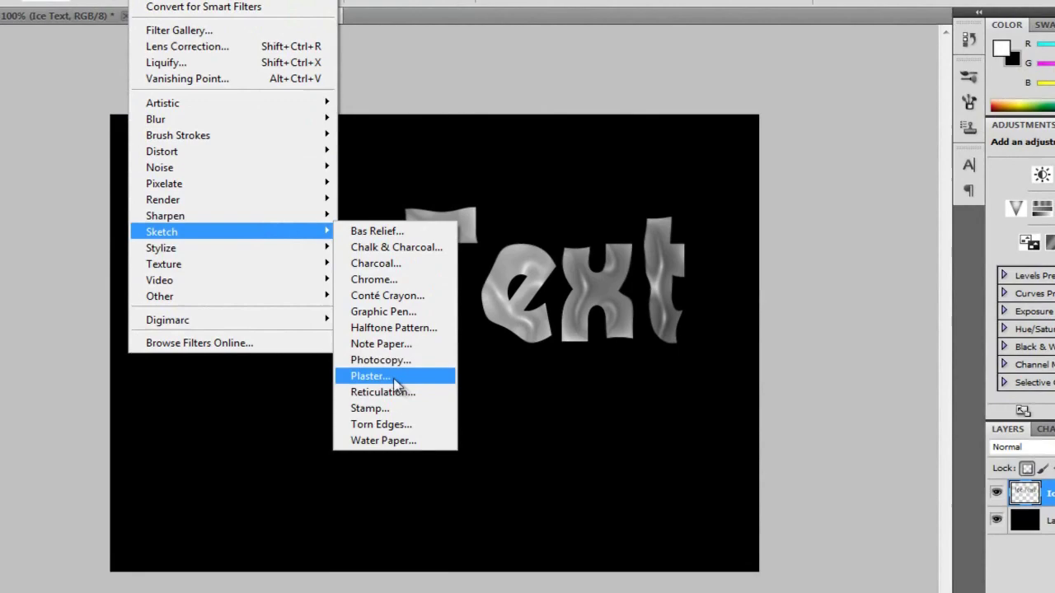
pyautogui.click(373, 278)
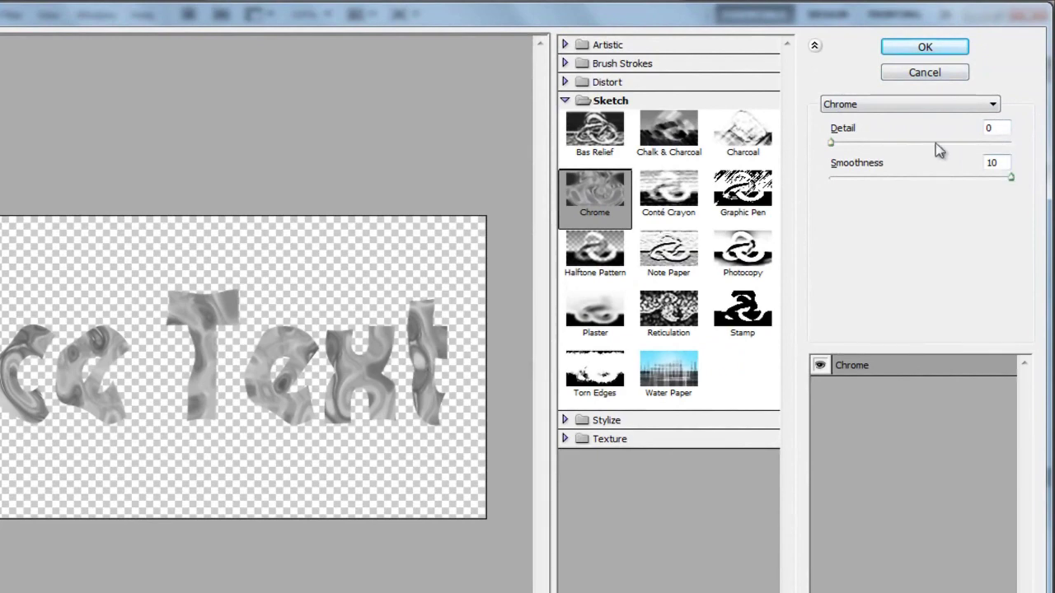
pyautogui.click(941, 47)
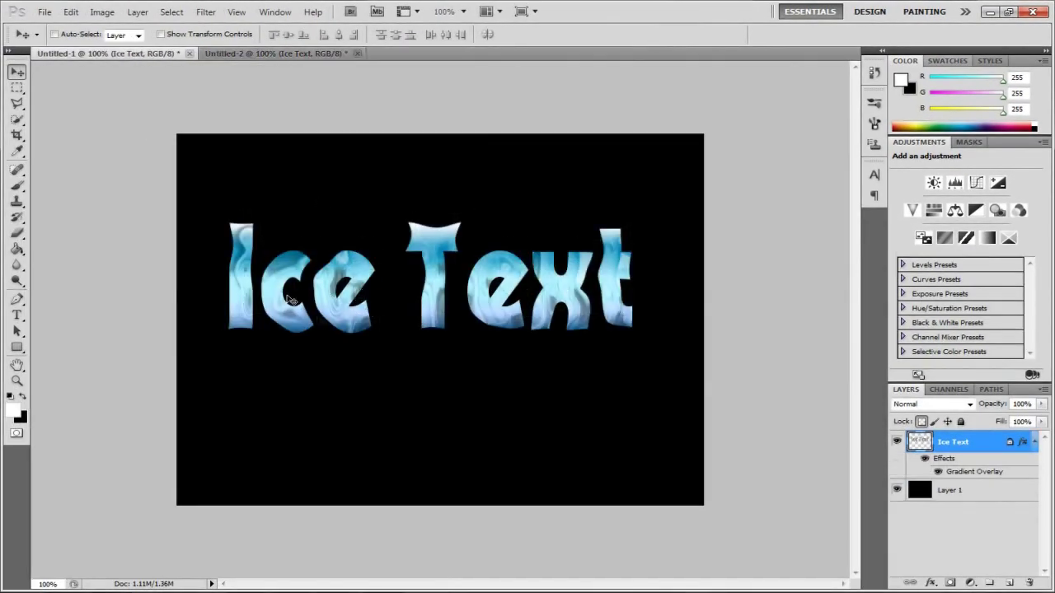
pyautogui.click(270, 54)
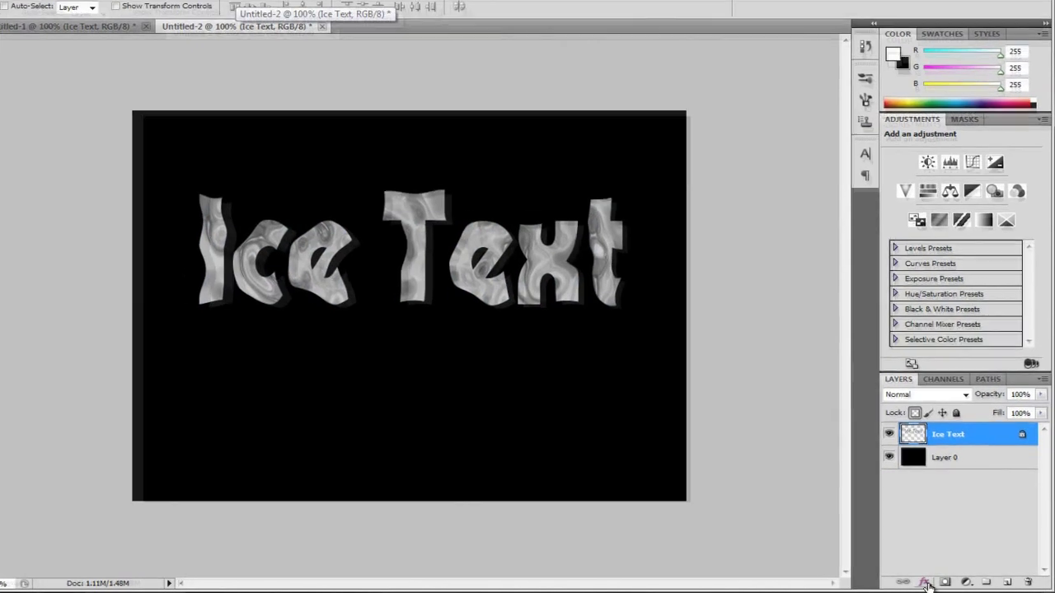
# Step: Add a Gradient Overlay layer style in Overlay blend mode and open its gradient
pyautogui.click(930, 582)
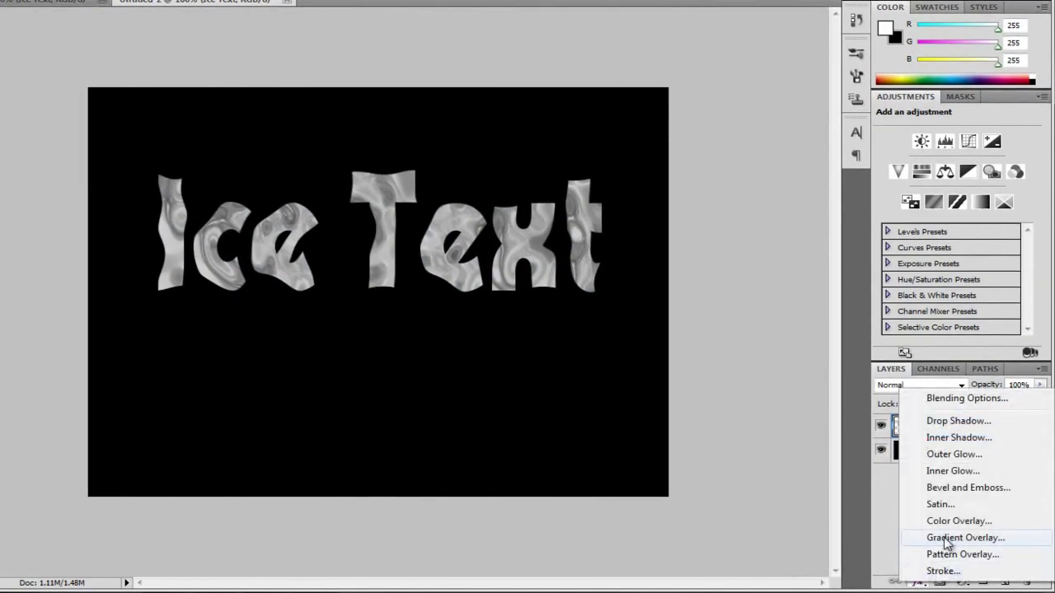
pyautogui.press('Escape')
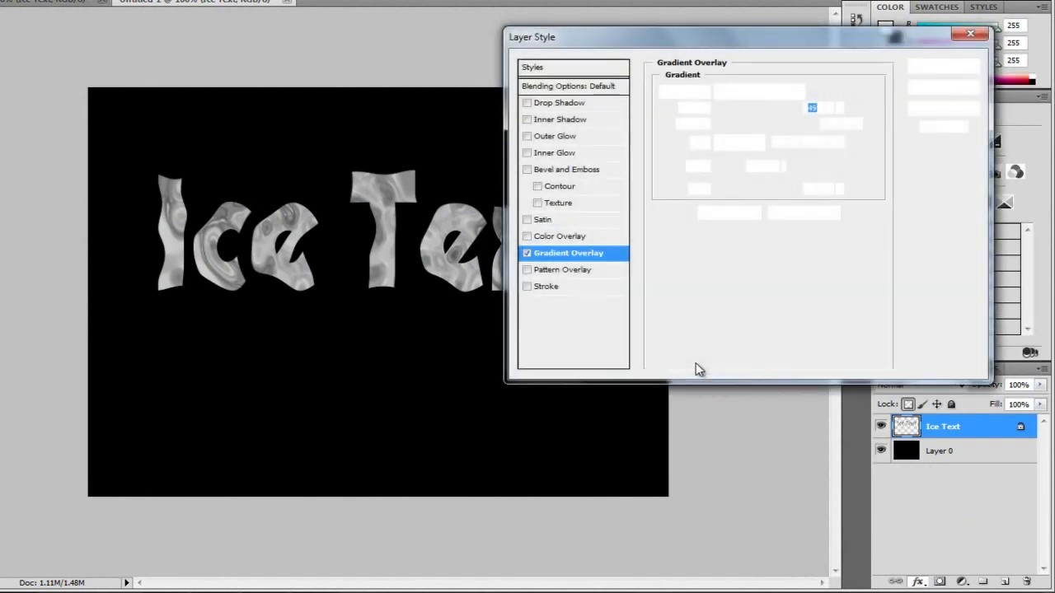
pyautogui.moveTo(808, 107)
pyautogui.mouseDown()
pyautogui.moveTo(758, 111)
pyautogui.moveTo(798, 108)
pyautogui.mouseUp()
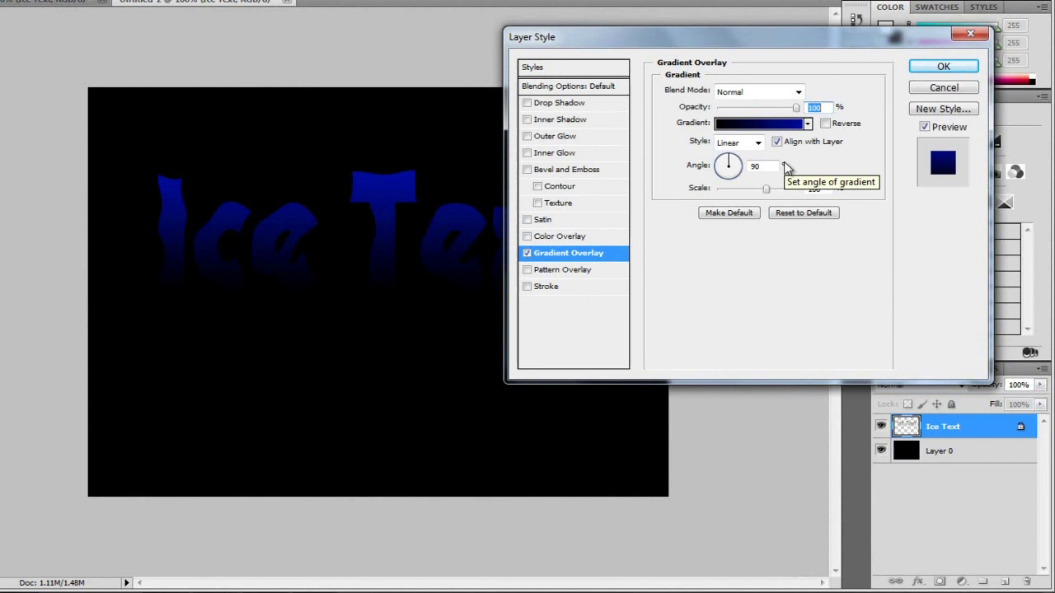
pyautogui.click(799, 92)
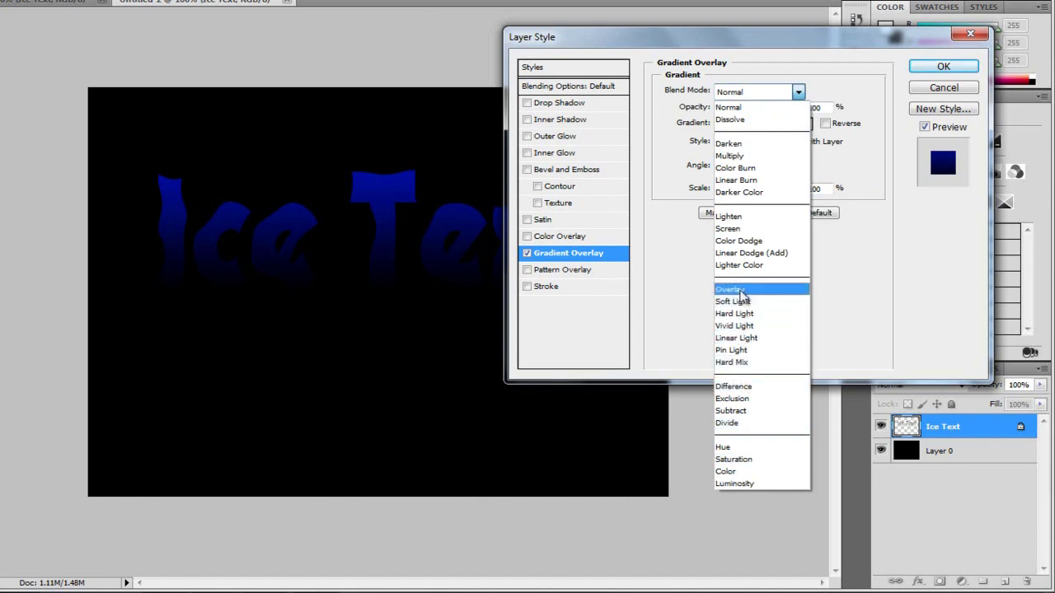
pyautogui.click(740, 290)
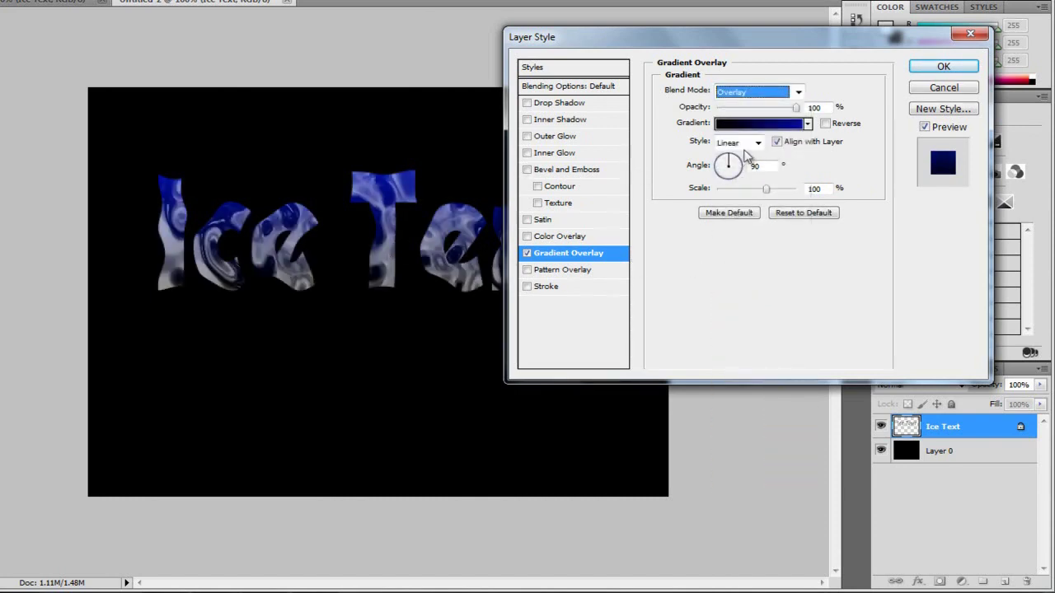
pyautogui.click(727, 124)
# Step: Start from the Black, White preset and recolour its dark end stop to 005286
pyautogui.click(615, 191)
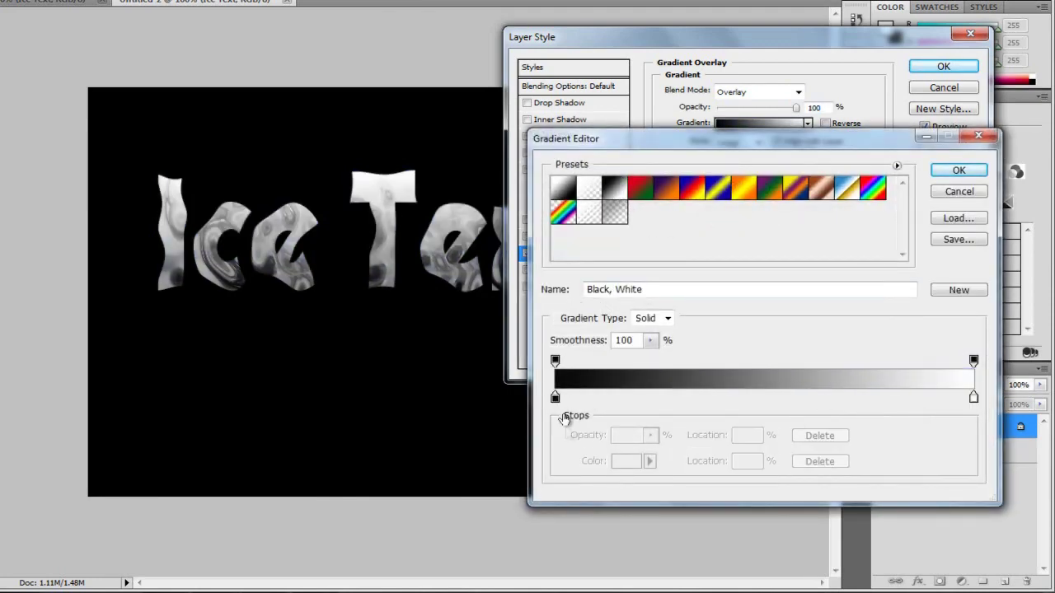
pyautogui.doubleClick(555, 399)
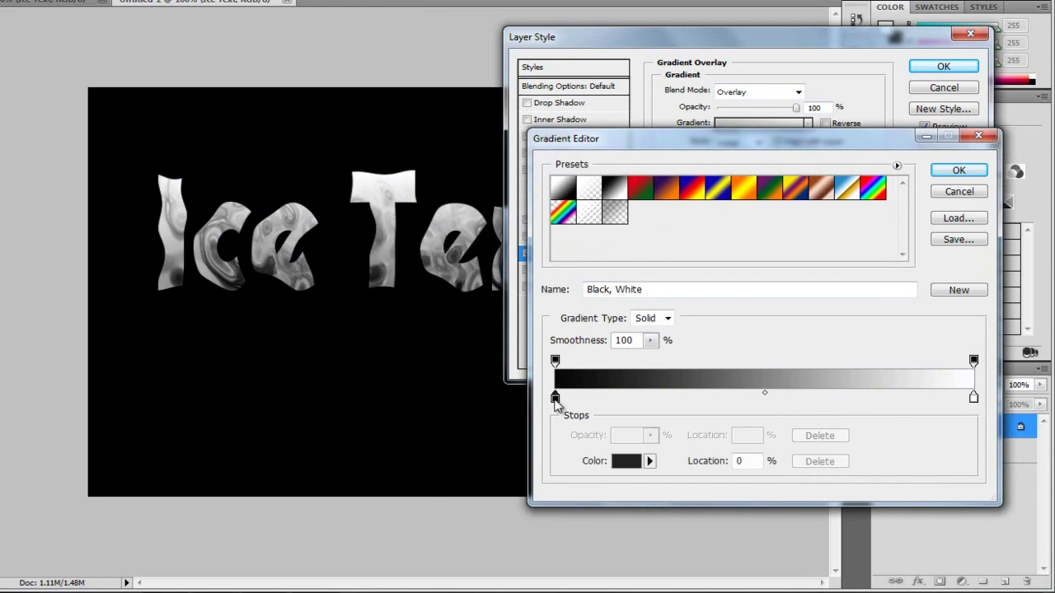
pyautogui.moveTo(800, 430); pyautogui.dragTo(732, 434)
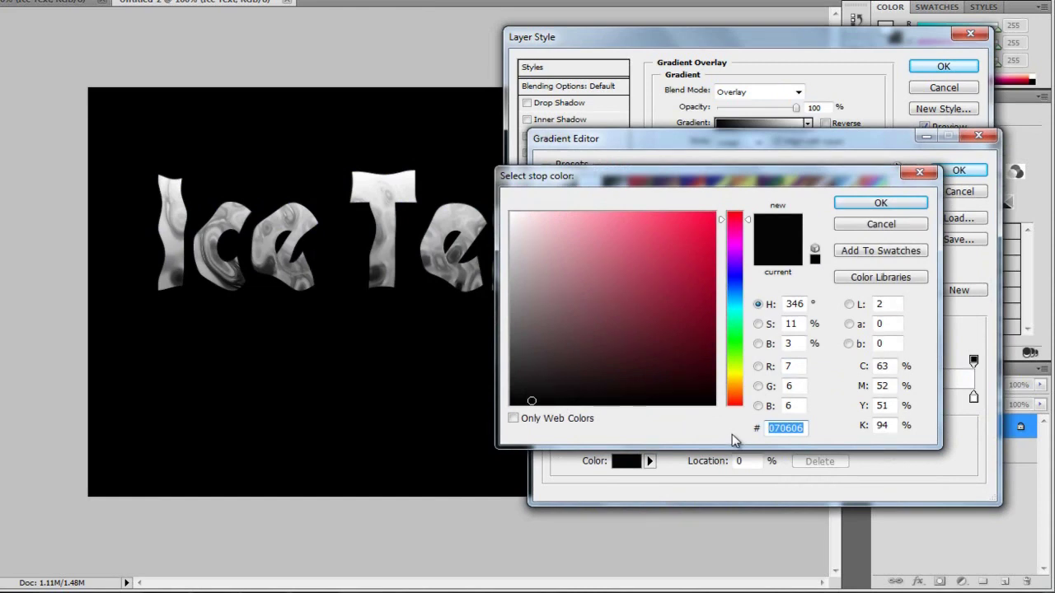
pyautogui.write('005')
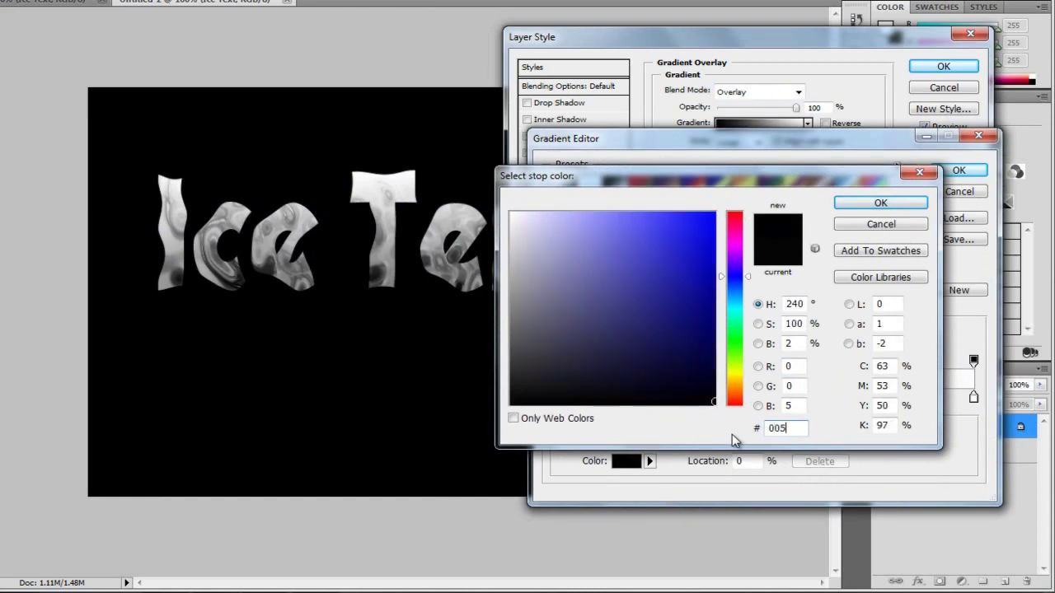
pyautogui.write('2')
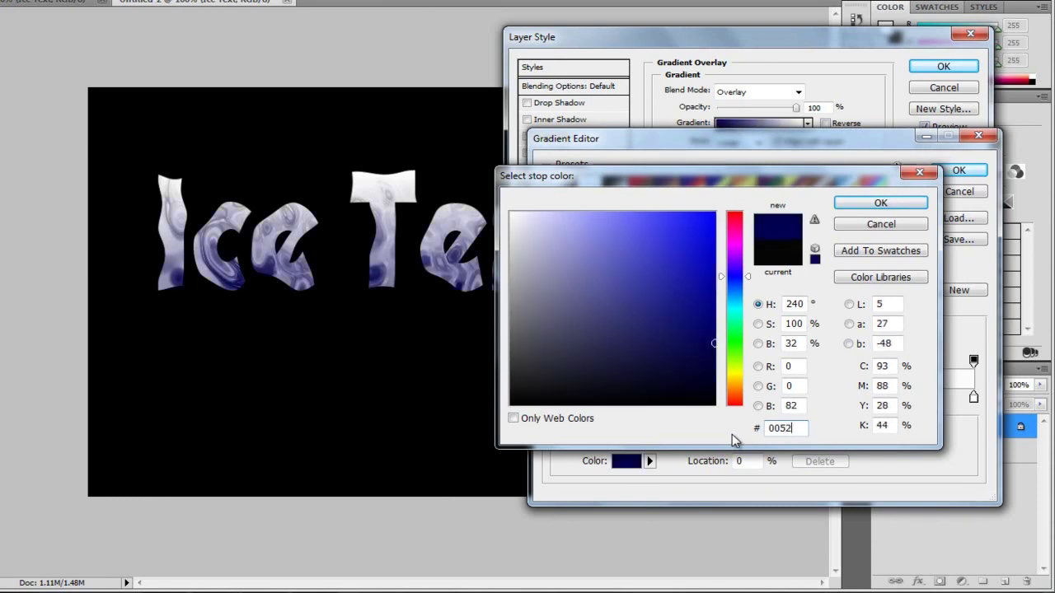
pyautogui.write('86')
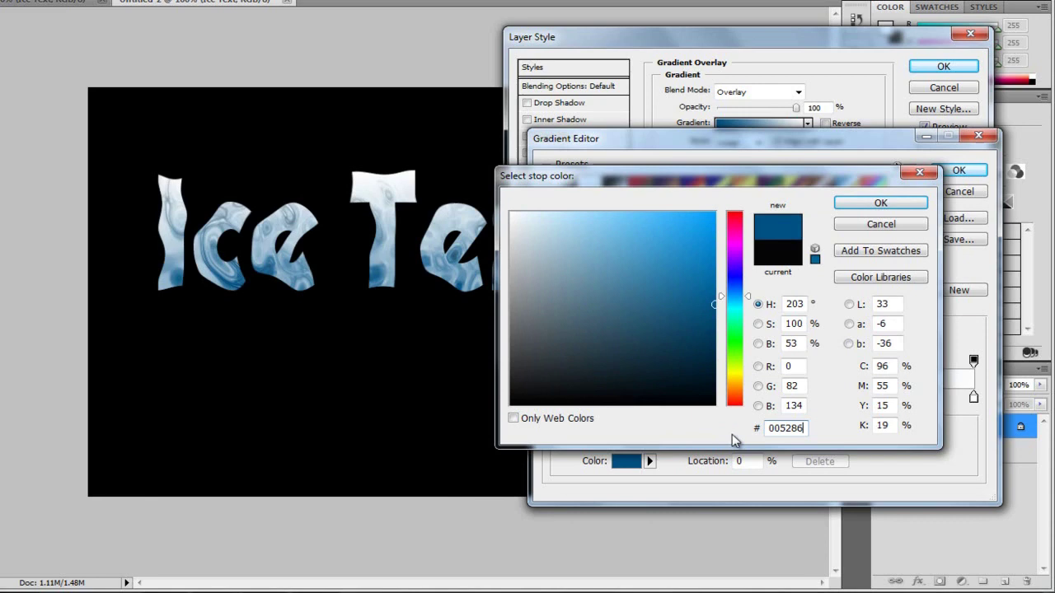
pyautogui.click(879, 206)
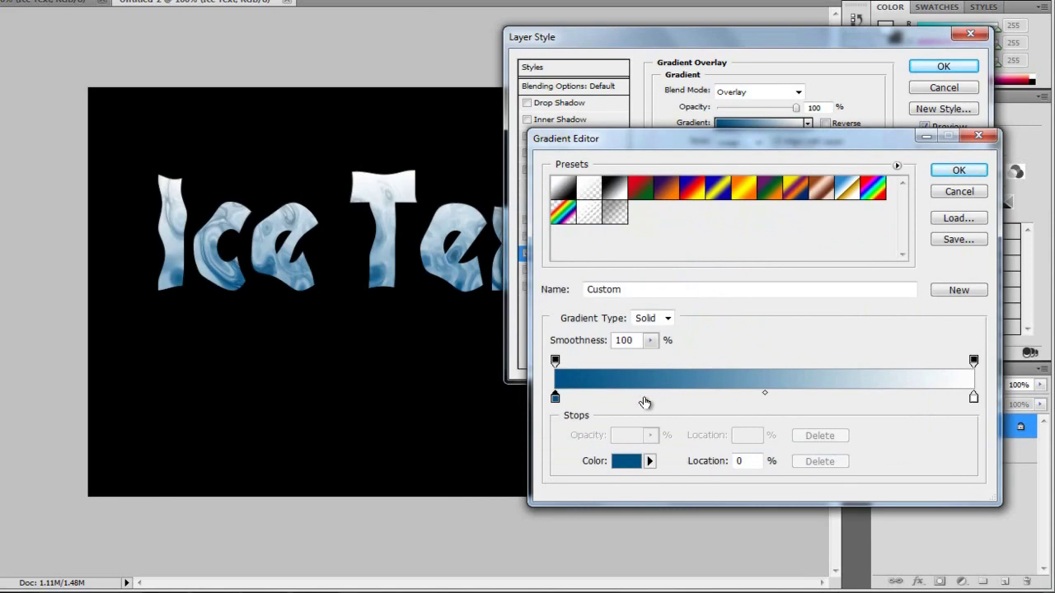
# Step: Add a colour stop at 22% and set its hex colour to a6d0ff
pyautogui.click(645, 401)
pyautogui.doubleClick(645, 398)
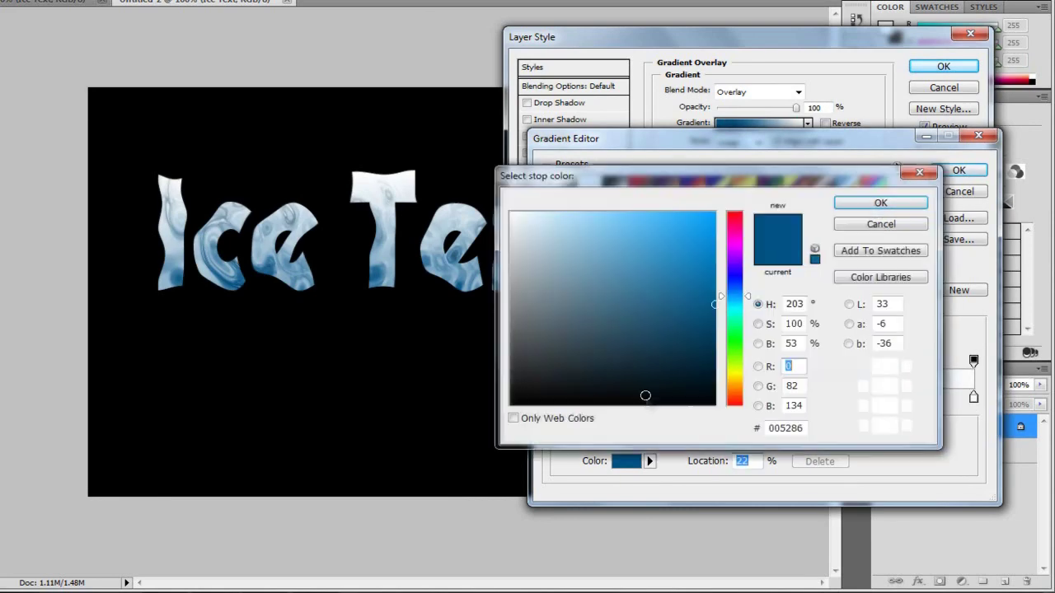
pyautogui.doubleClick(793, 427)
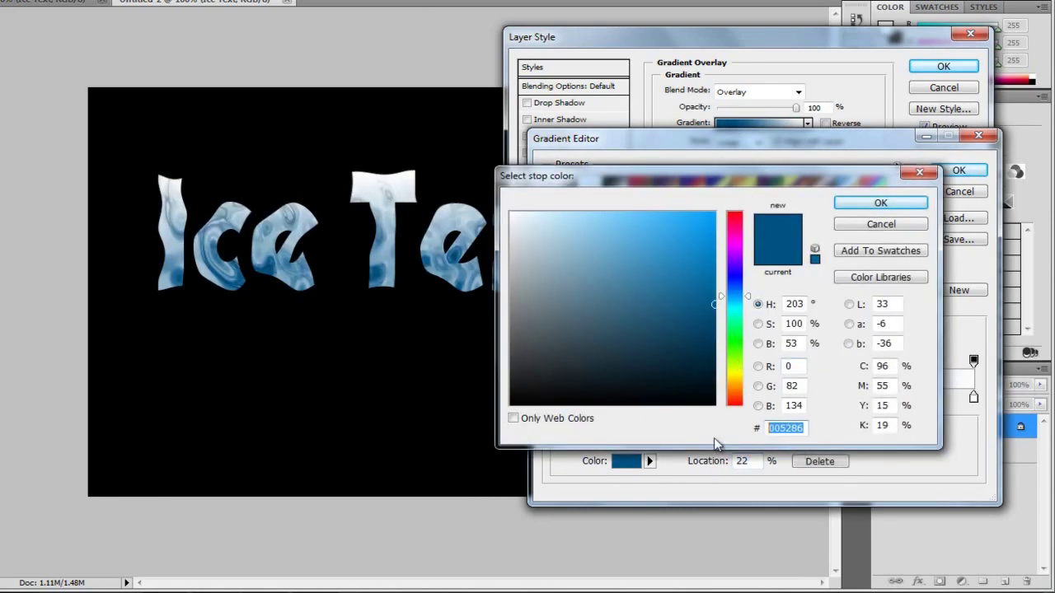
pyautogui.write('a')
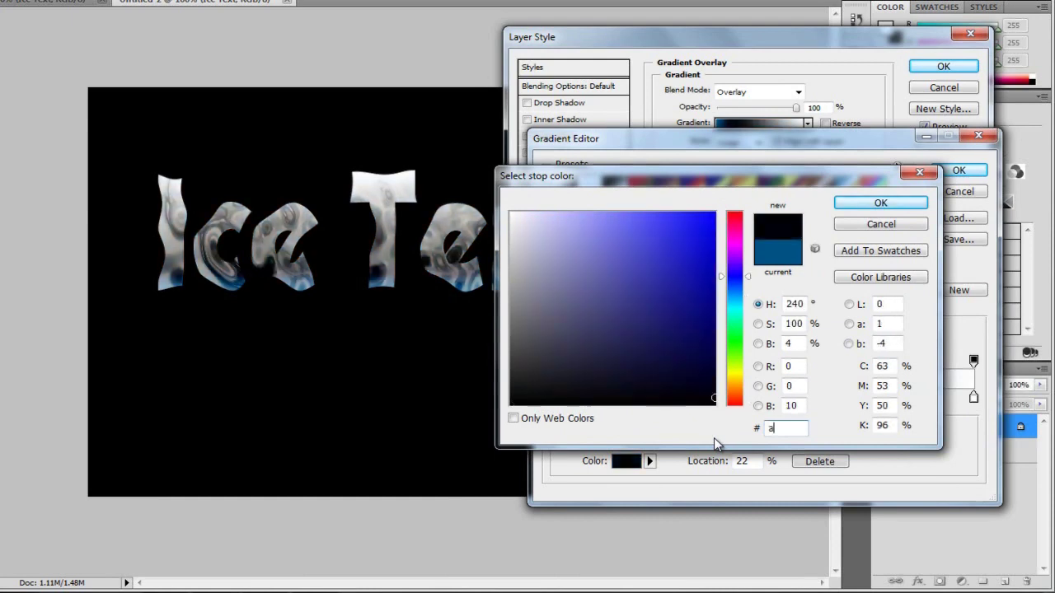
pyautogui.write('7d')
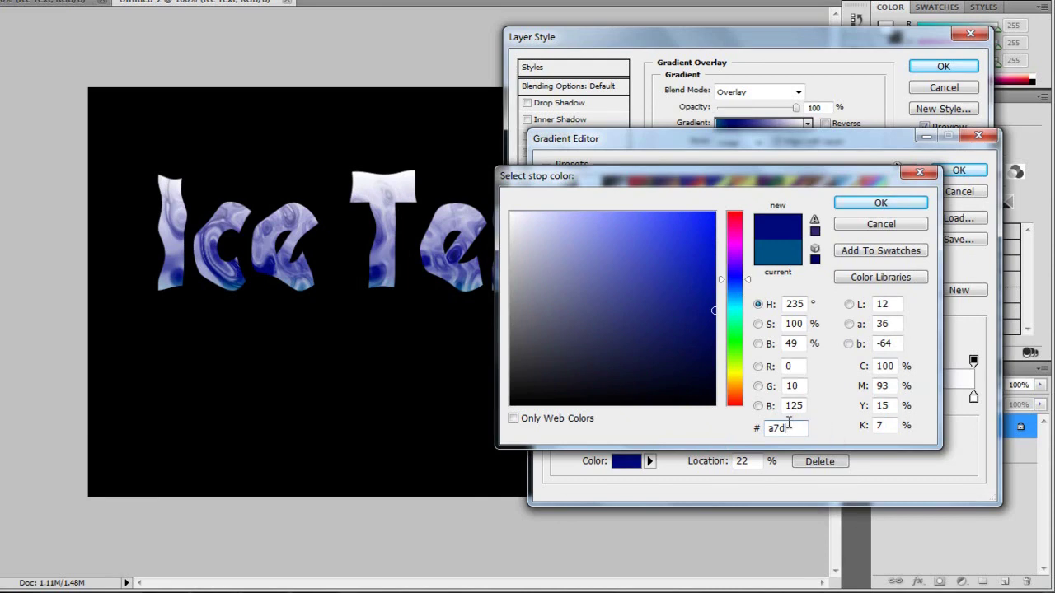
pyautogui.press('BackSpace')
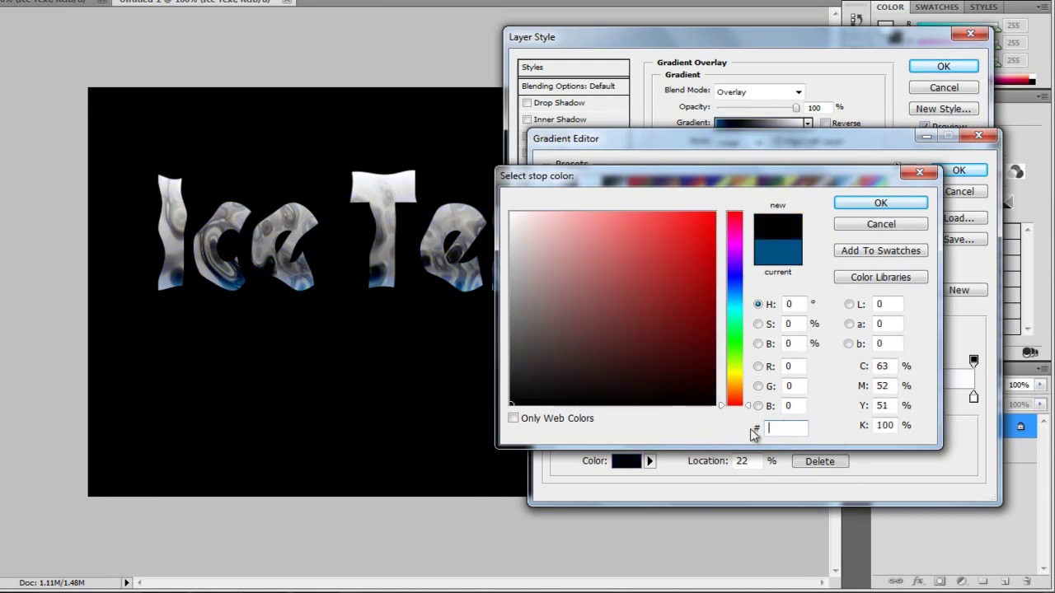
pyautogui.write('a')
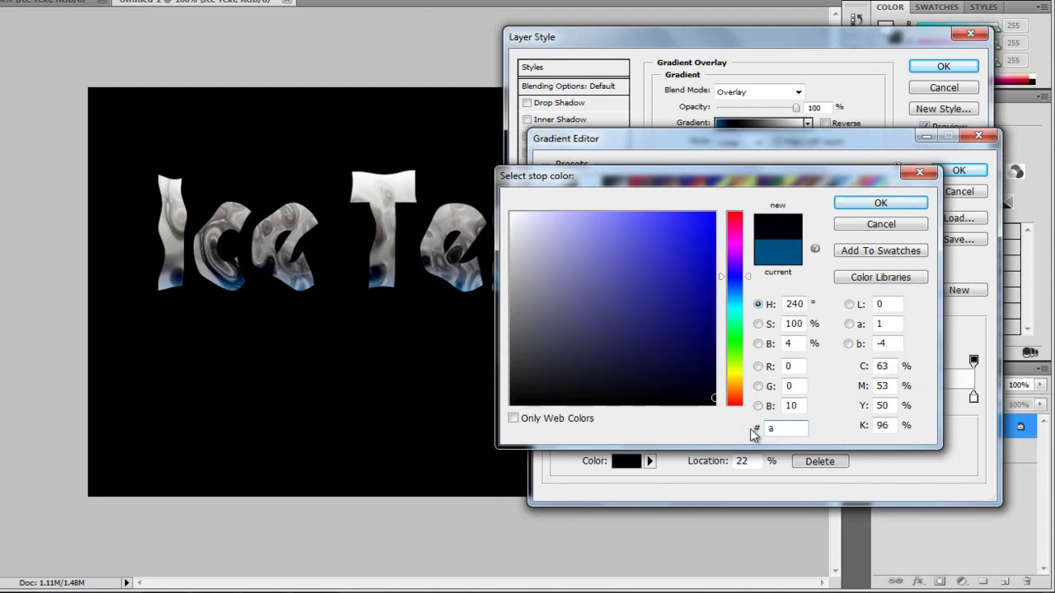
pyautogui.write('6d')
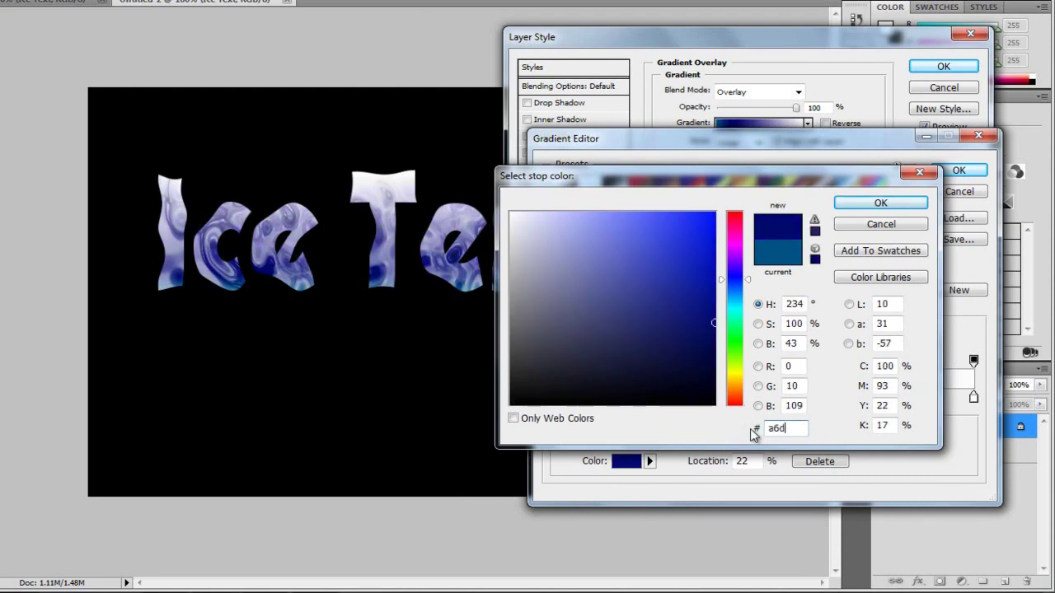
pyautogui.write('0')
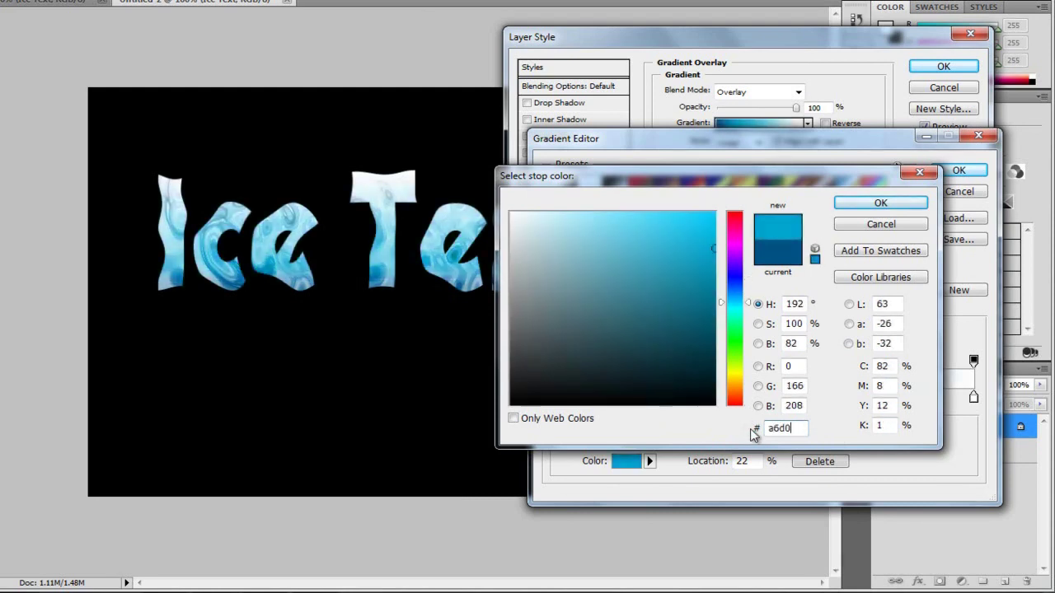
pyautogui.write('ff')
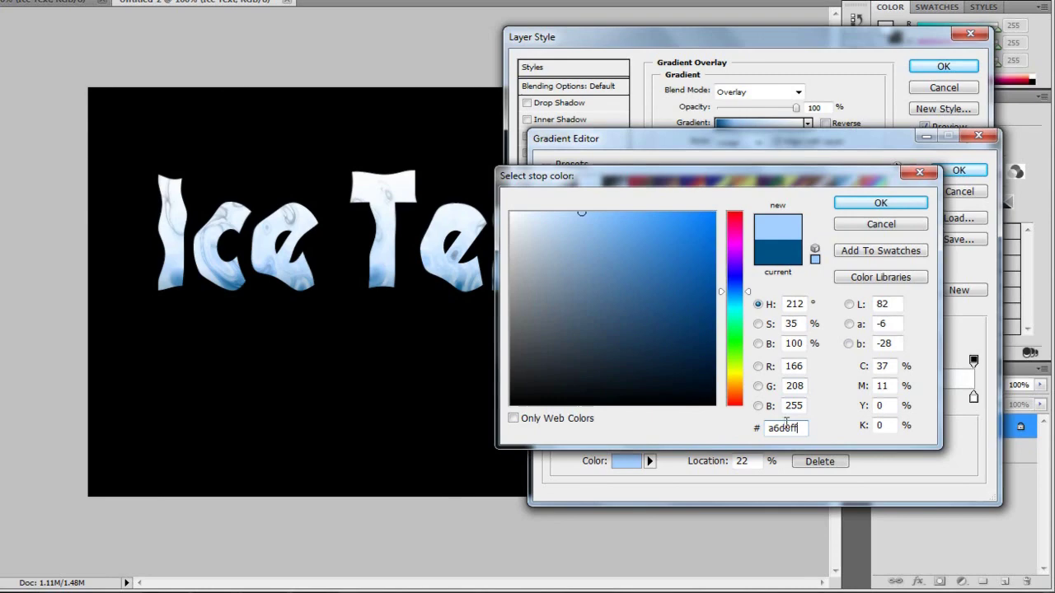
# Step: Add a pale cyan a7efff colour stop at 53% on the text's gradient
pyautogui.click(908, 224)
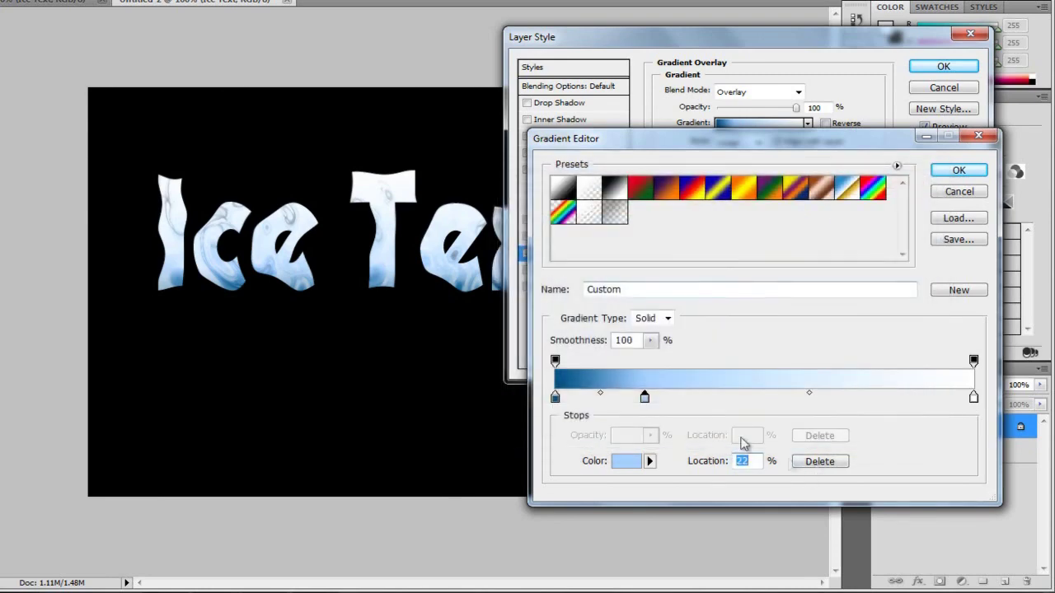
pyautogui.click(779, 401)
pyautogui.doubleClick(778, 399)
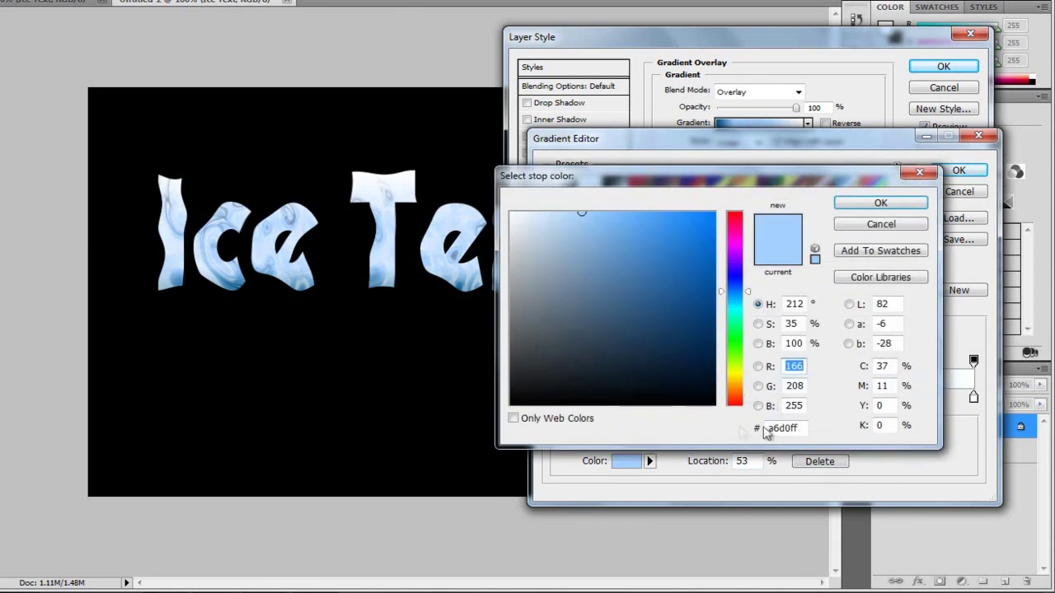
pyautogui.doubleClick(802, 428)
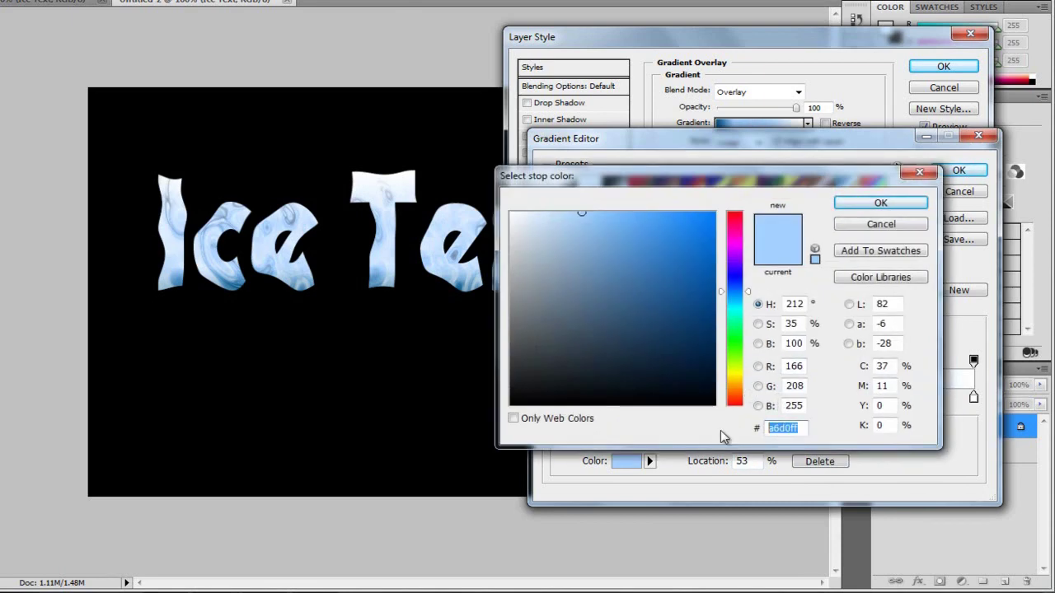
pyautogui.write('a7')
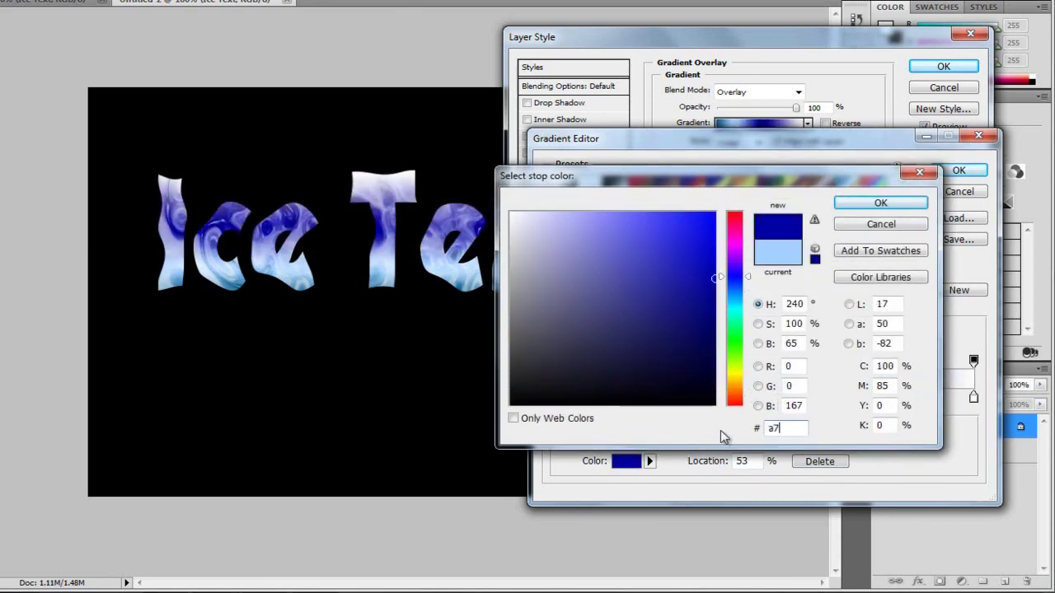
pyautogui.write('ef')
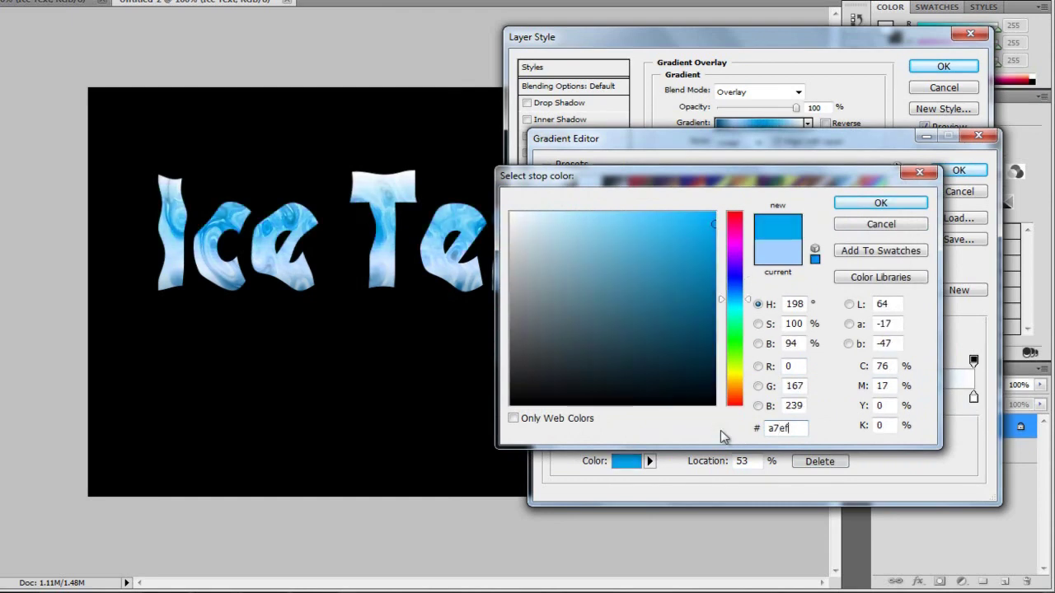
pyautogui.write('ff')
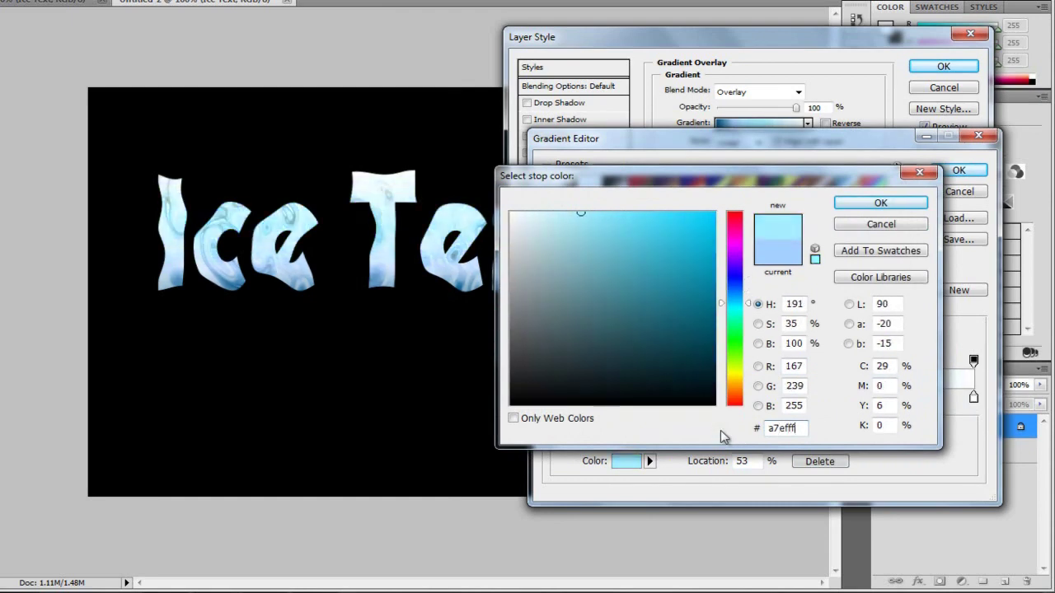
pyautogui.click(878, 204)
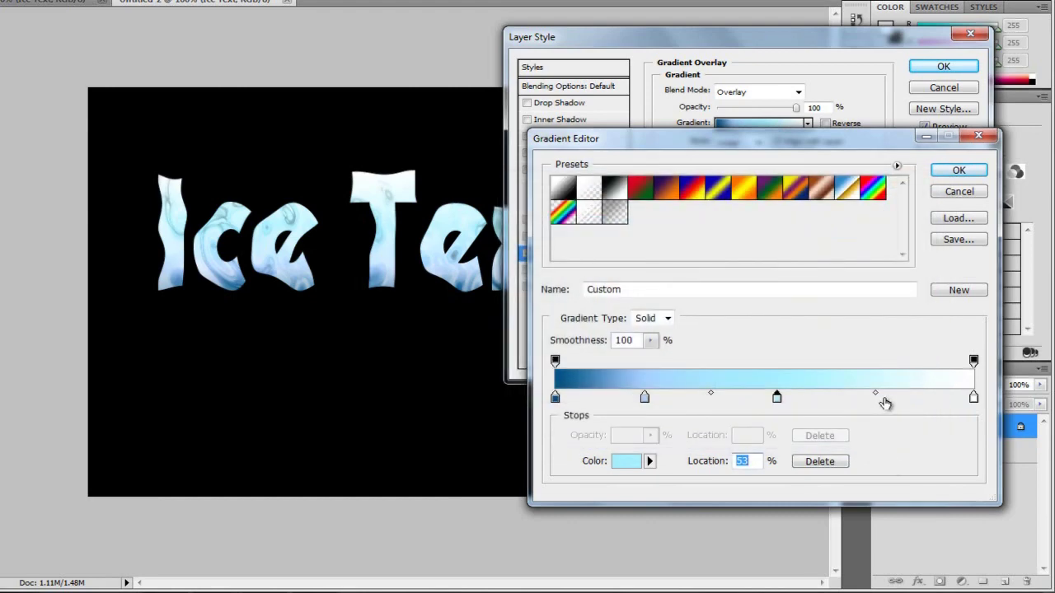
# Step: Add a blue 0086bf colour stop at 79% on the gradient
pyautogui.doubleClick(884, 399)
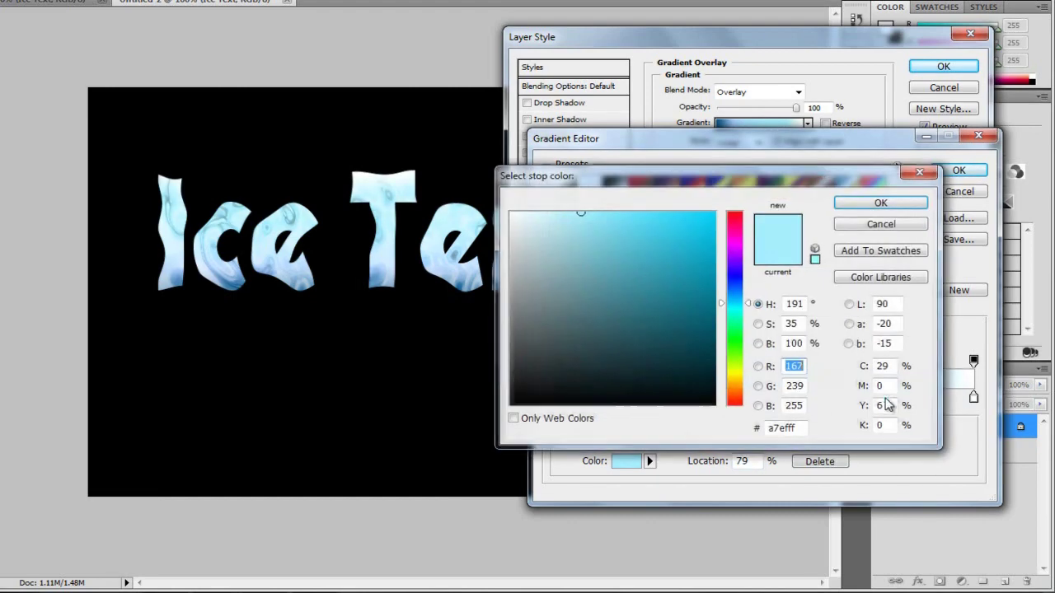
pyautogui.doubleClick(801, 428)
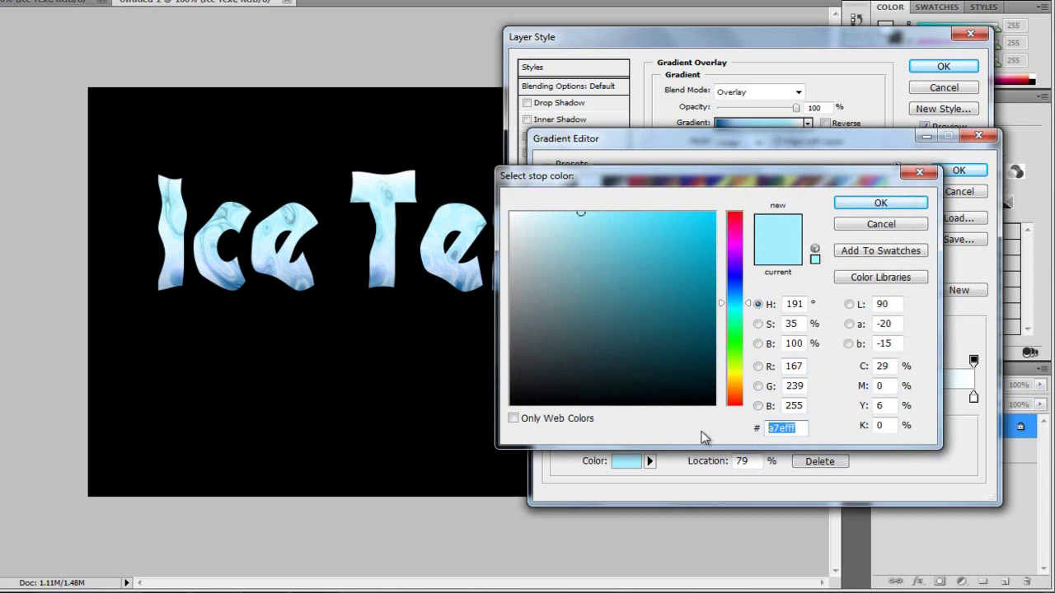
pyautogui.write('008')
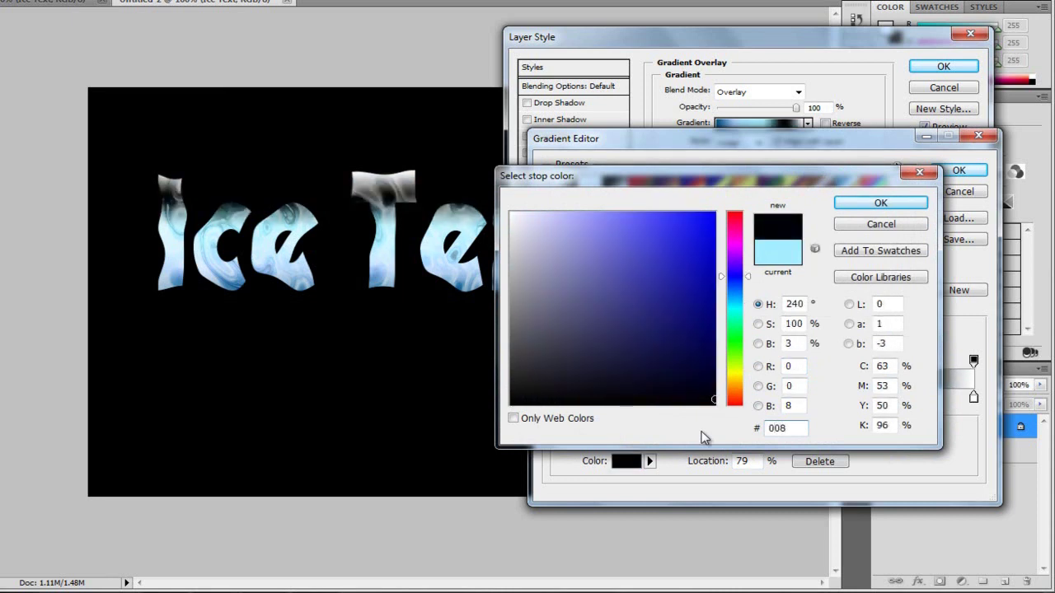
pyautogui.write('6bf')
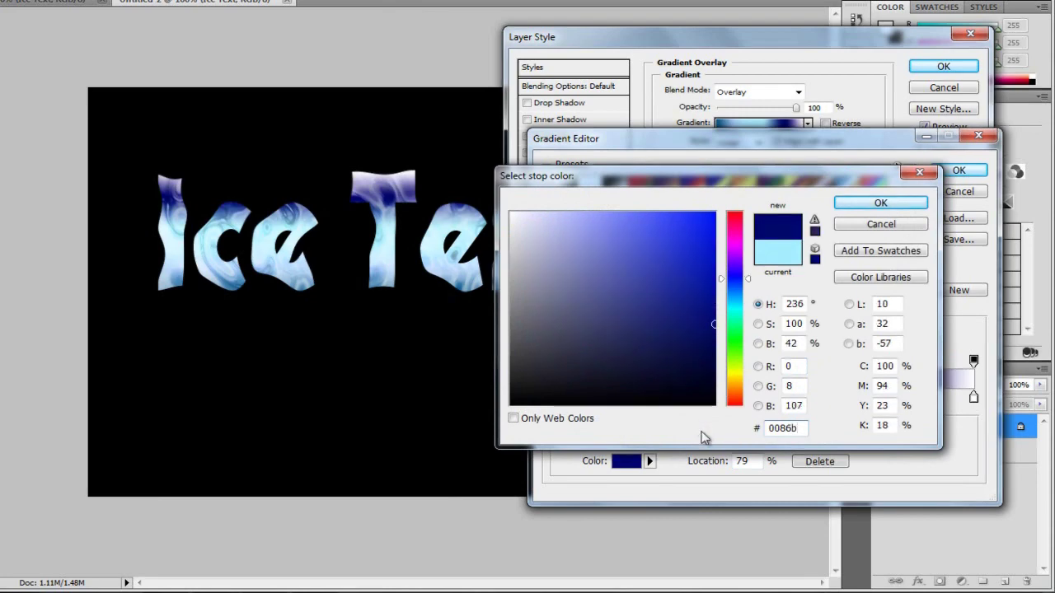
pyautogui.click(880, 204)
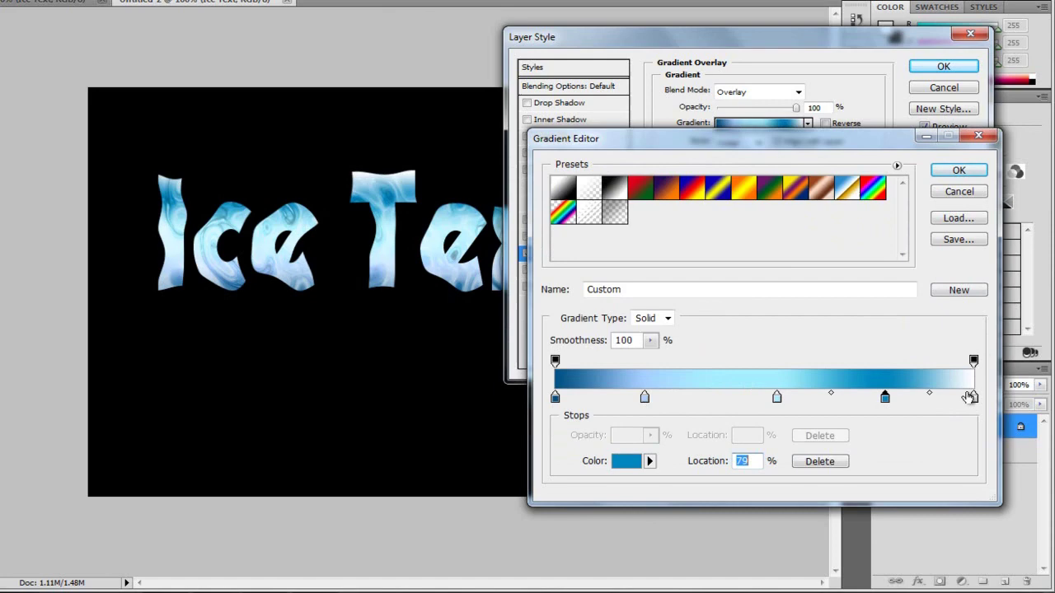
# Step: Accept the icy-blue gradient overlay on Ice Text and compare it with the other Ice Text document
pyautogui.click(961, 170)
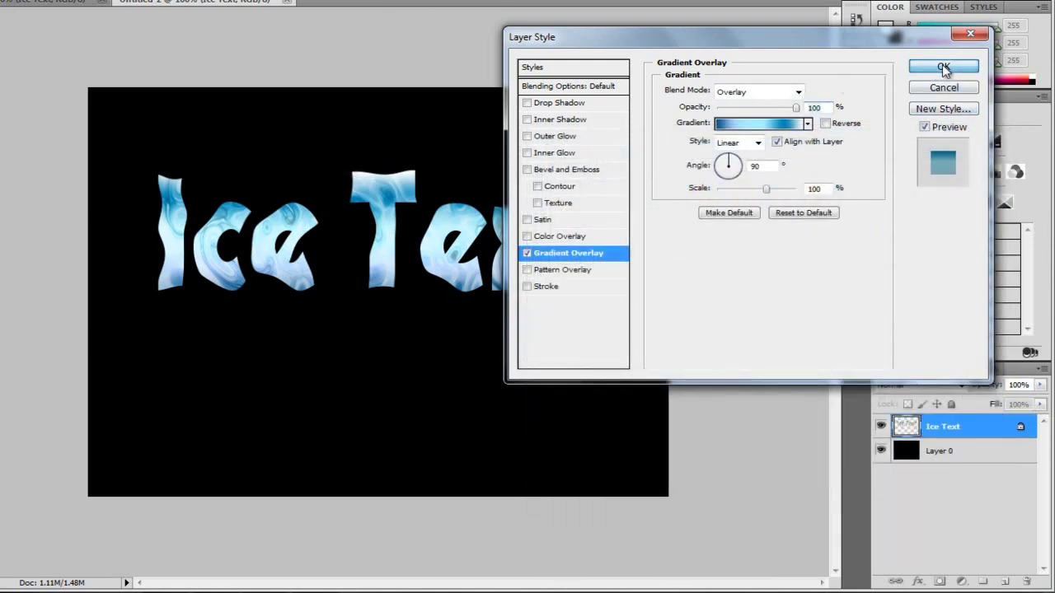
pyautogui.click(943, 67)
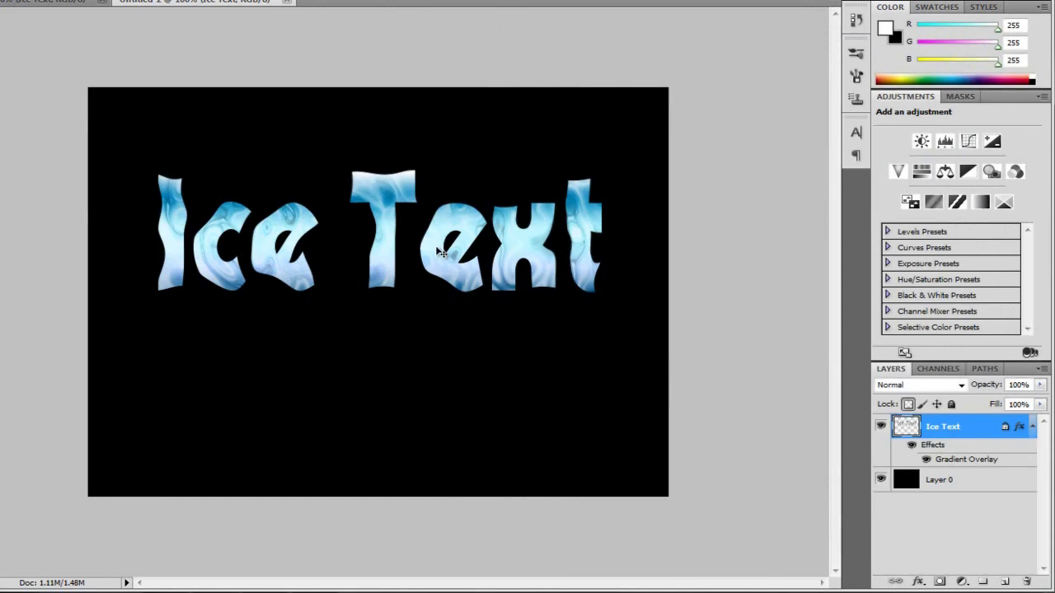
pyautogui.click(2, 8)
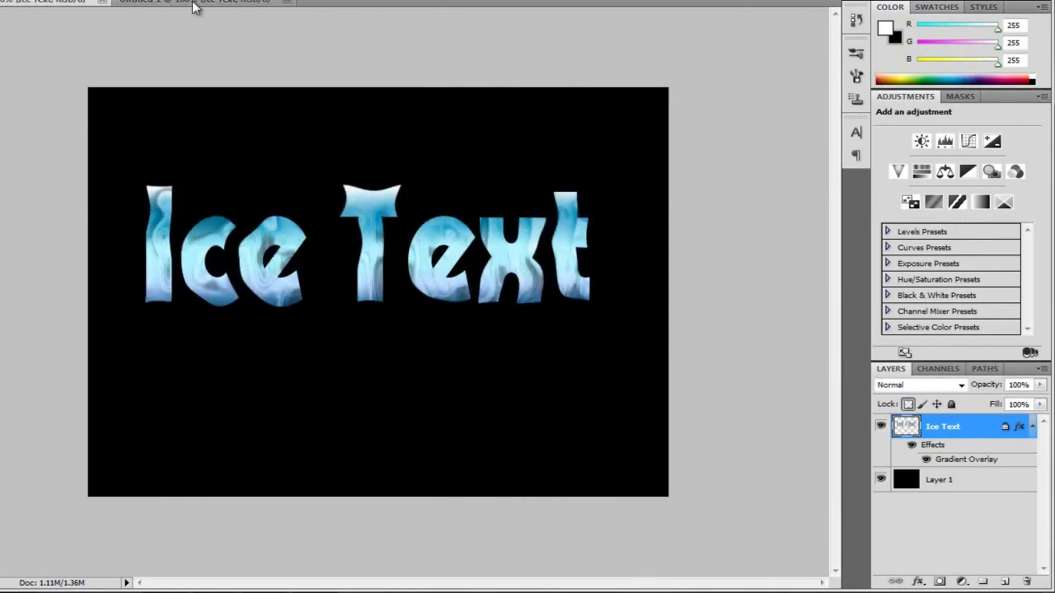
pyautogui.click(41, 5)
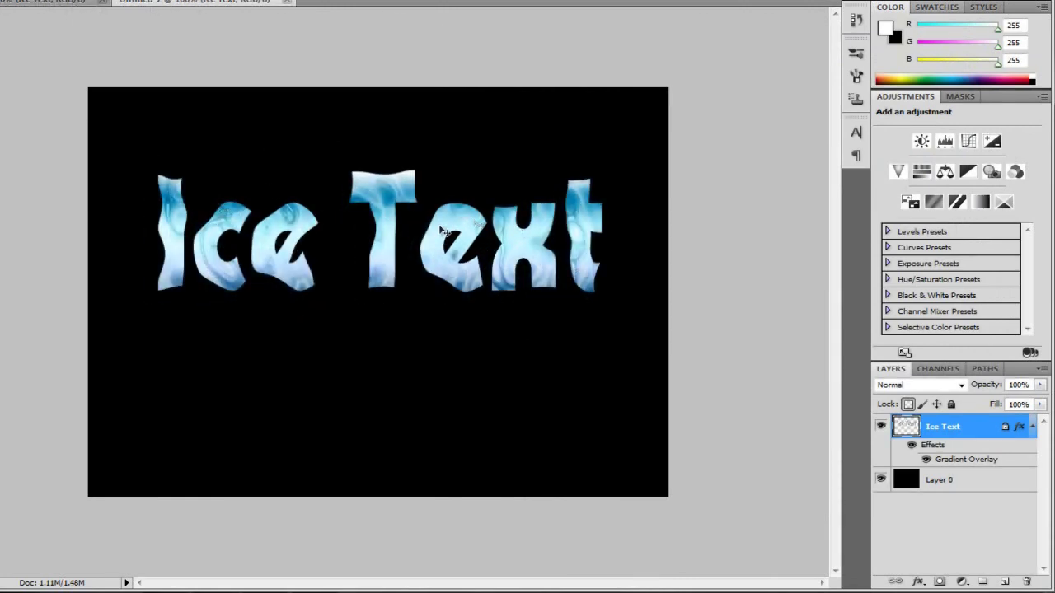
pyautogui.hotkey('ctrl', 'Tab')
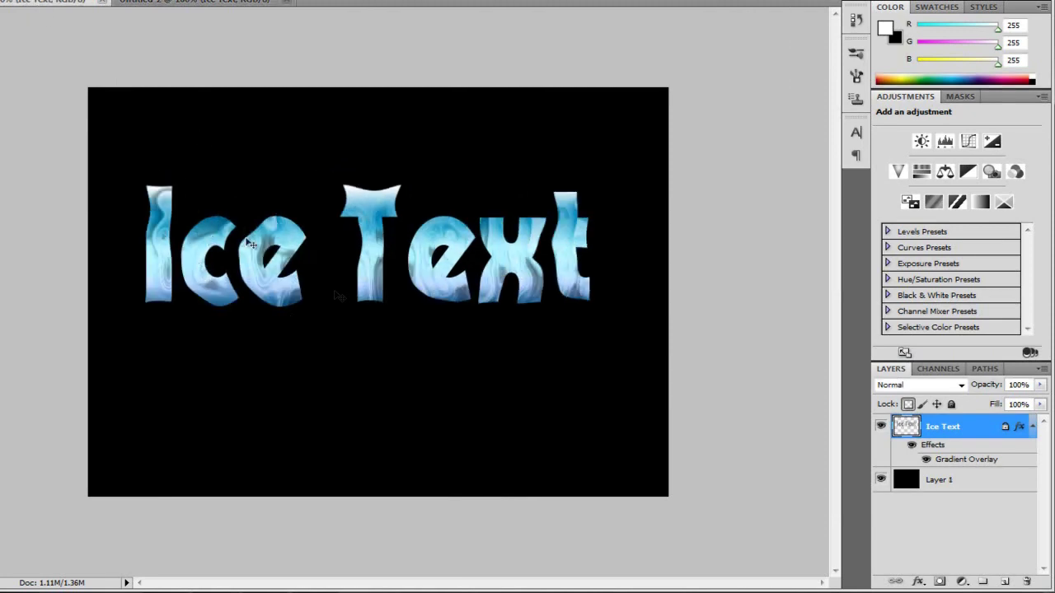
pyautogui.click(46, 6)
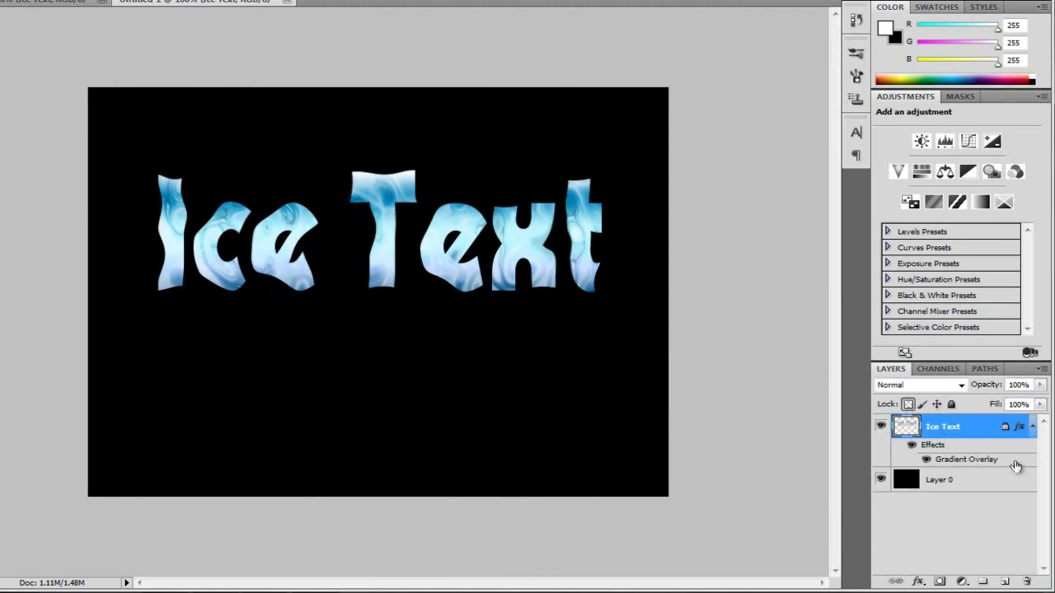
# Step: Duplicate the Ice Text layer and move the copy down below the original text
pyautogui.rightClick(946, 427)
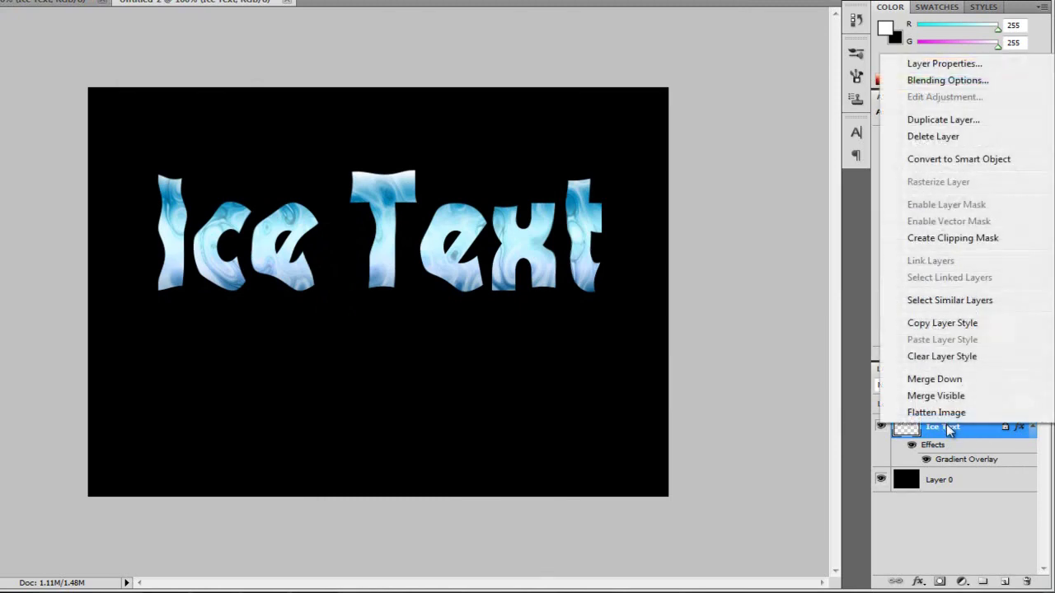
pyautogui.click(962, 122)
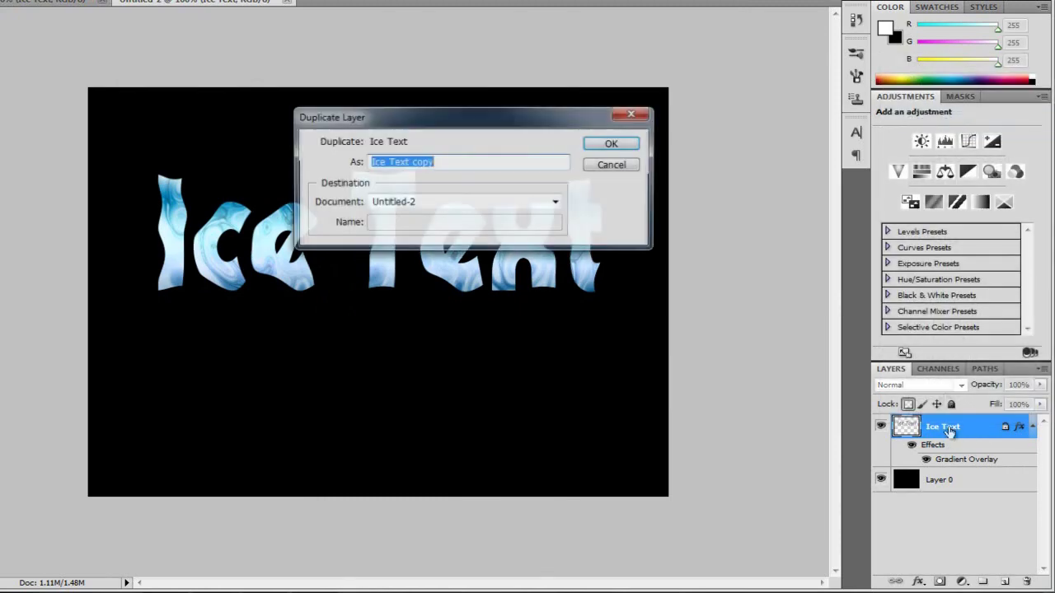
pyautogui.click(612, 144)
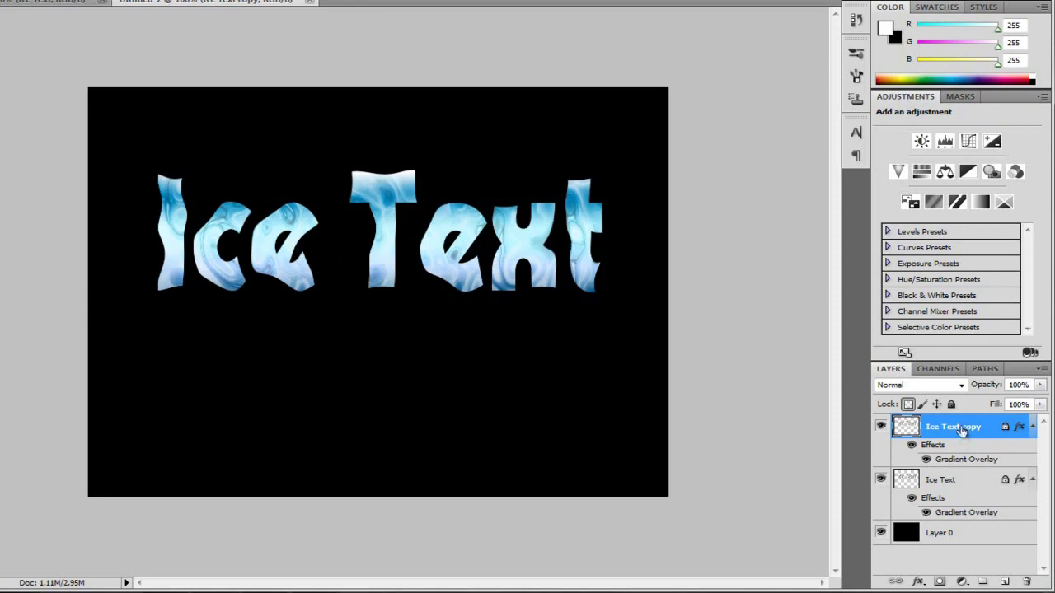
pyautogui.moveTo(384, 256); pyautogui.dragTo(382, 361)
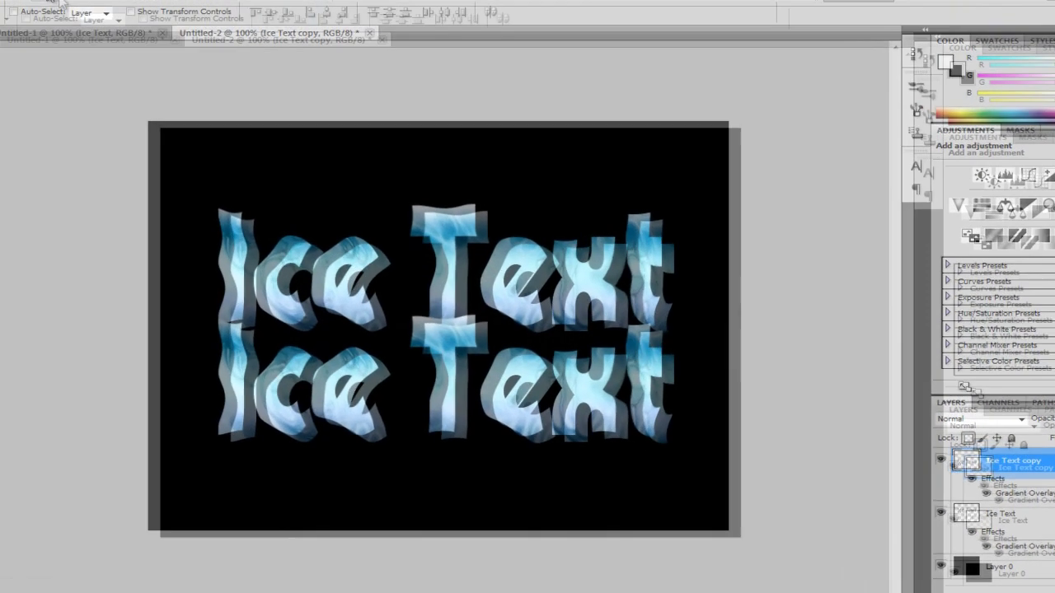
# Step: Flip the lower Ice Text copy vertically, discarding a trial 180° rotation
pyautogui.click(78, 13)
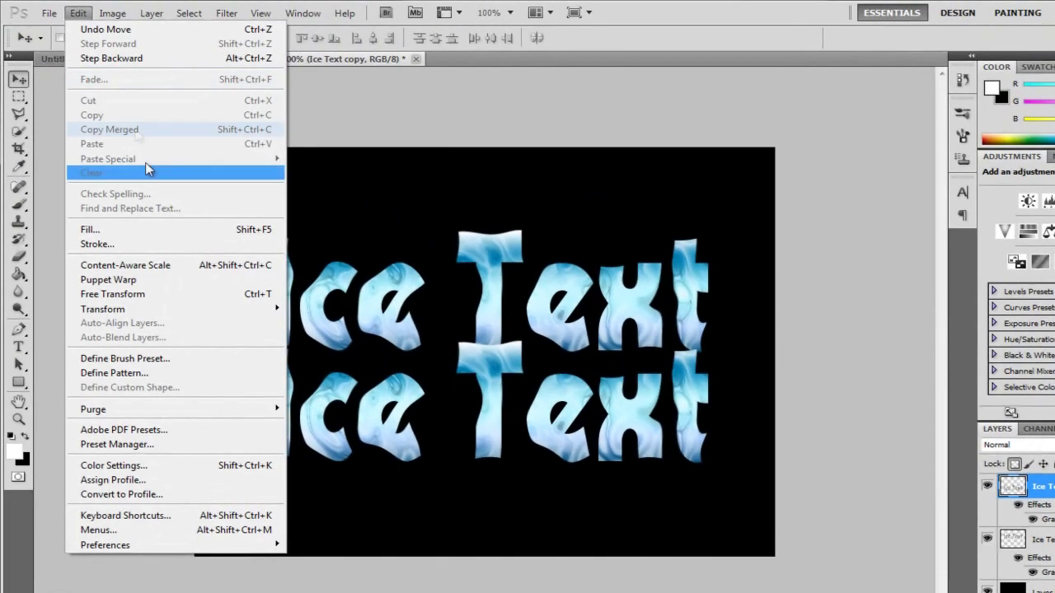
pyautogui.moveTo(125, 310)
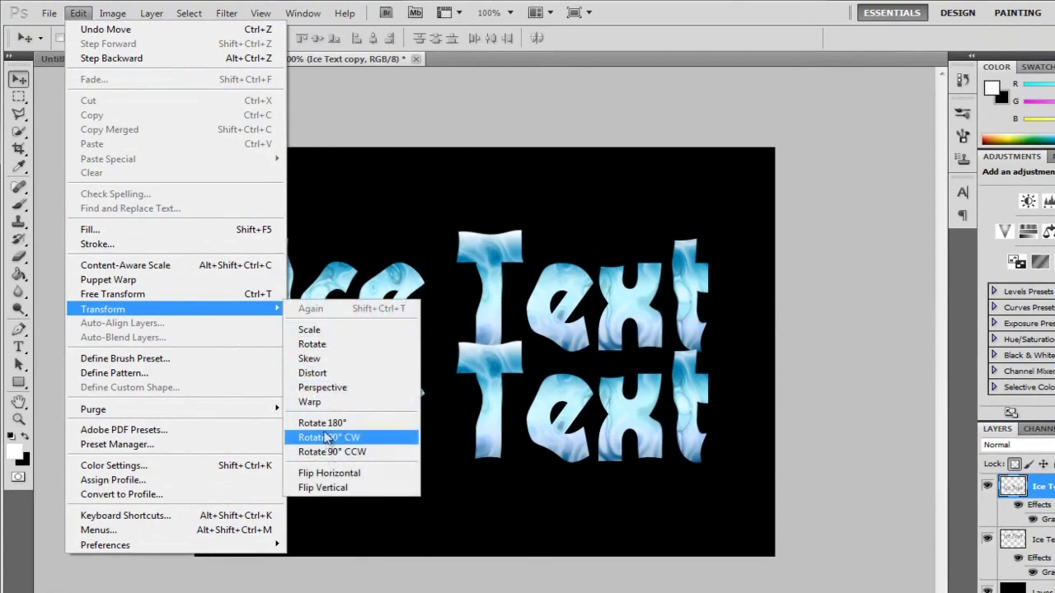
pyautogui.click(321, 424)
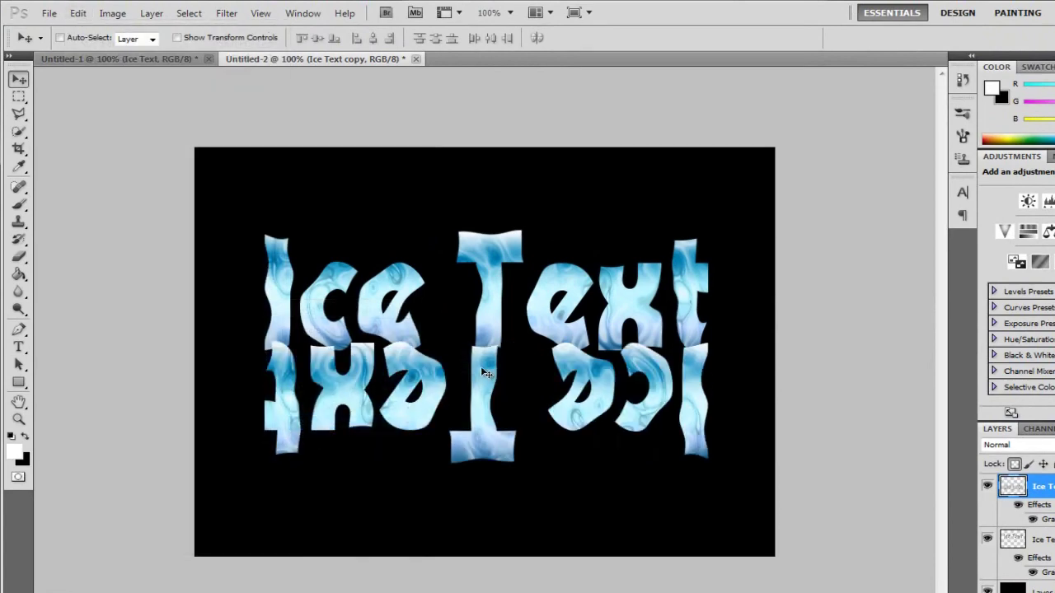
pyautogui.hotkey('ctrl', 'z')
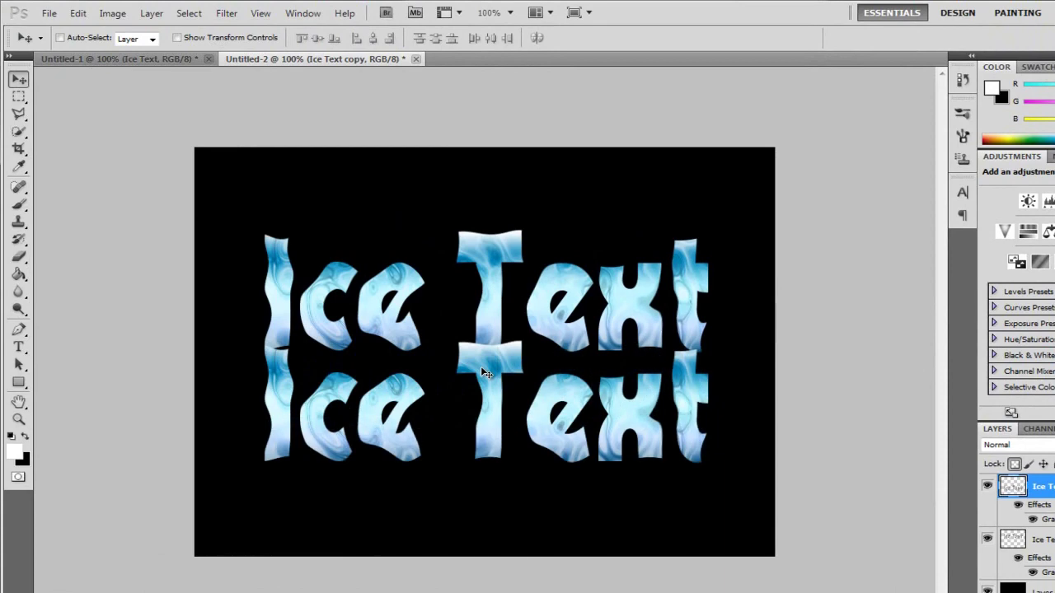
pyautogui.click(86, 20)
pyautogui.moveTo(281, 309)
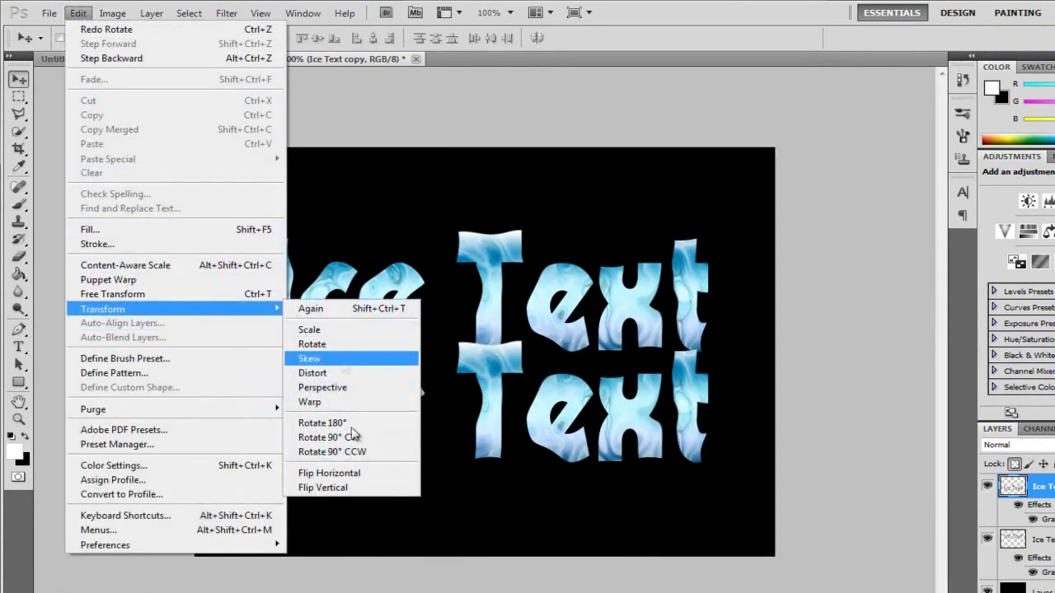
pyautogui.click(328, 488)
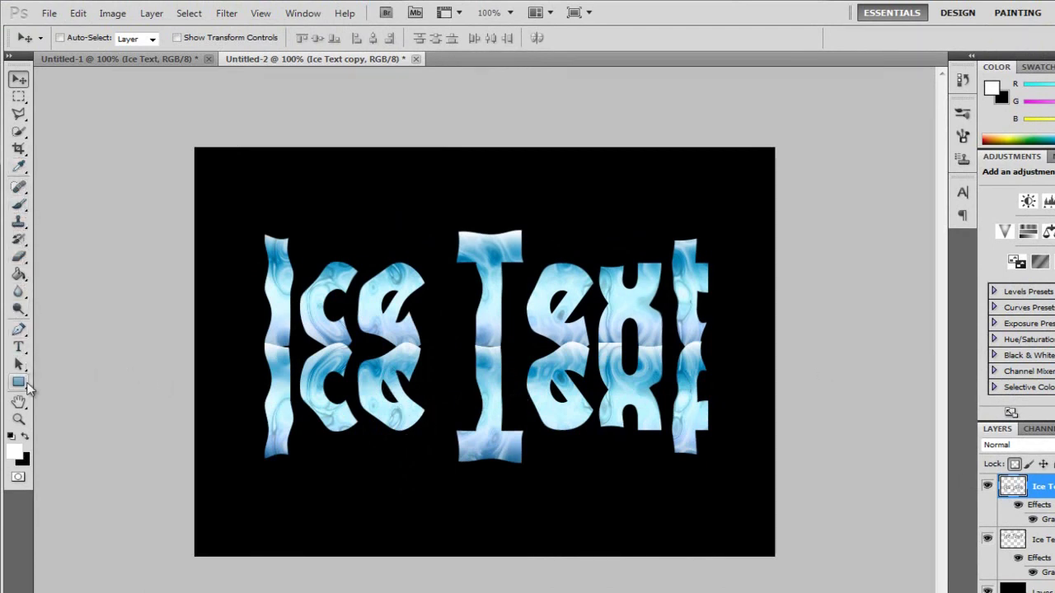
# Step: Select the Gradient Tool from the fill tool group
pyautogui.click(25, 276)
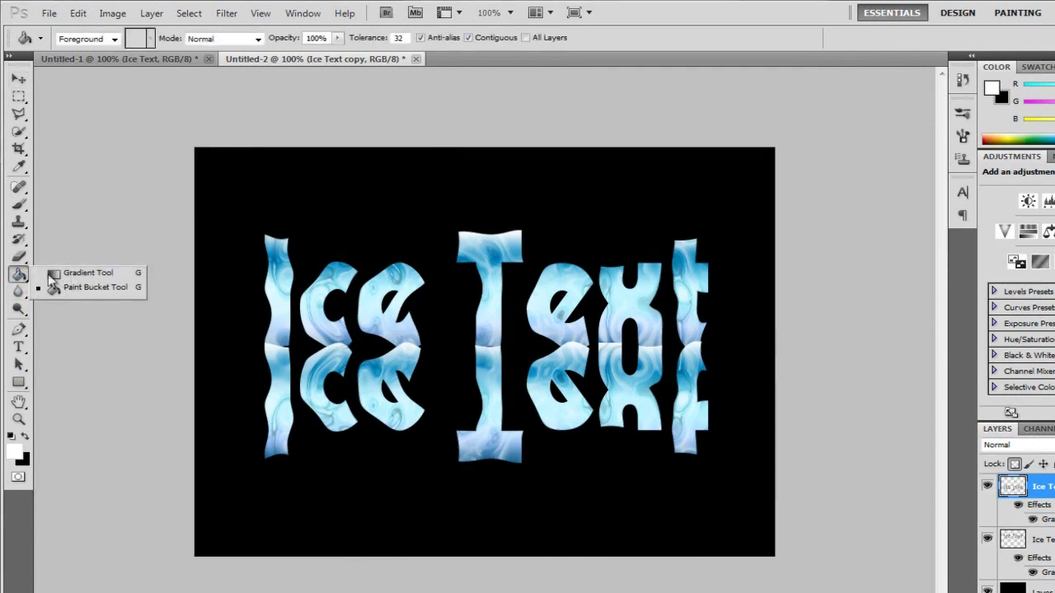
pyautogui.click(19, 274)
pyautogui.rightClick(19, 274)
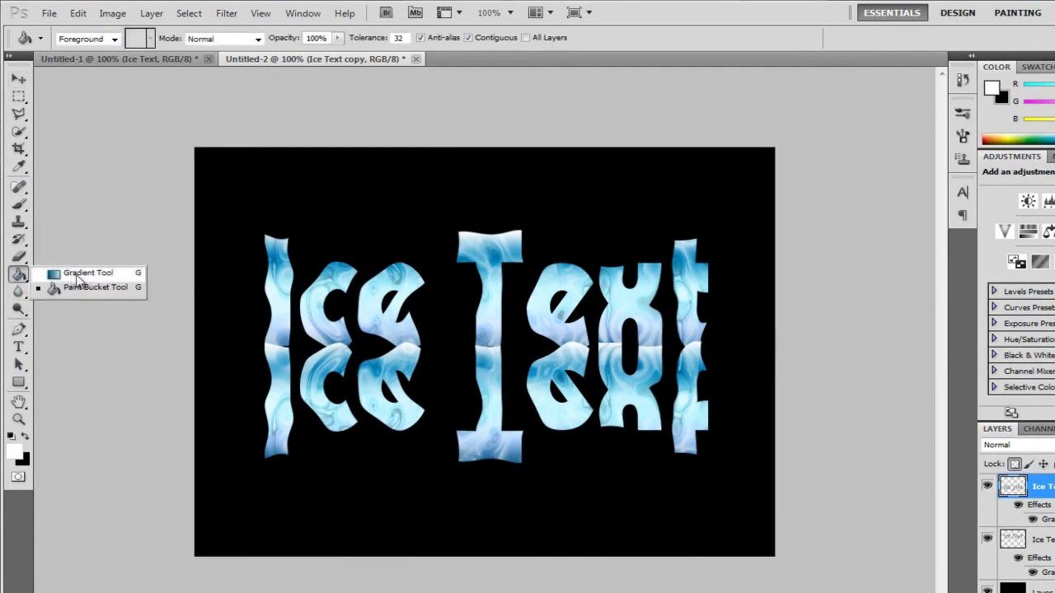
pyautogui.click(83, 273)
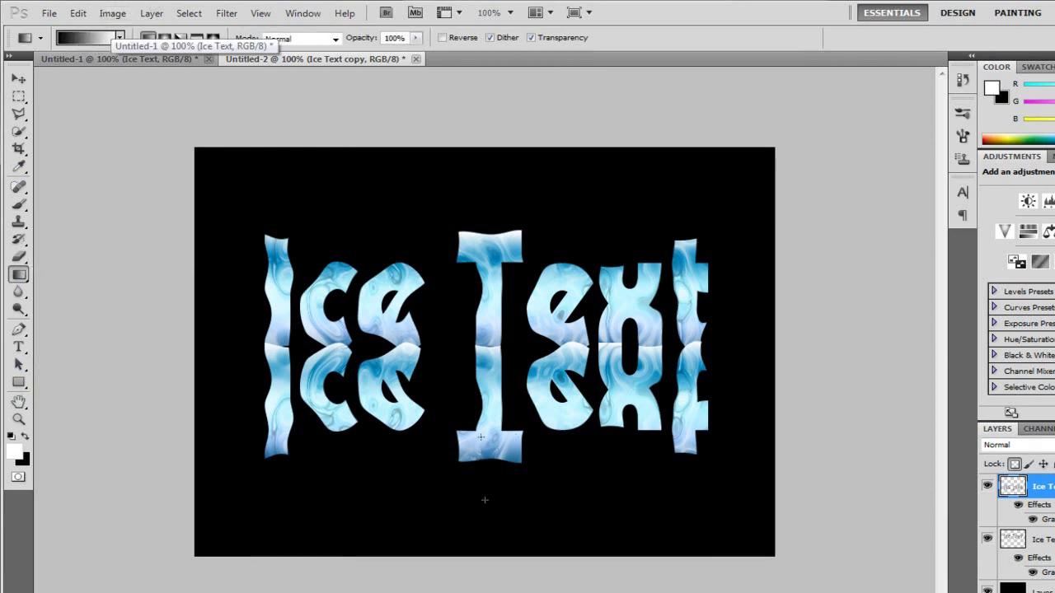
# Step: Try three gradient fades over the reflection, undoing each one
pyautogui.moveTo(485, 500)
pyautogui.mouseDown()
pyautogui.moveTo(487, 376)
pyautogui.moveTo(503, 499)
pyautogui.mouseUp()
pyautogui.hotkey('ctrl', 'z')
pyautogui.hotkey('ctrl', 'z')
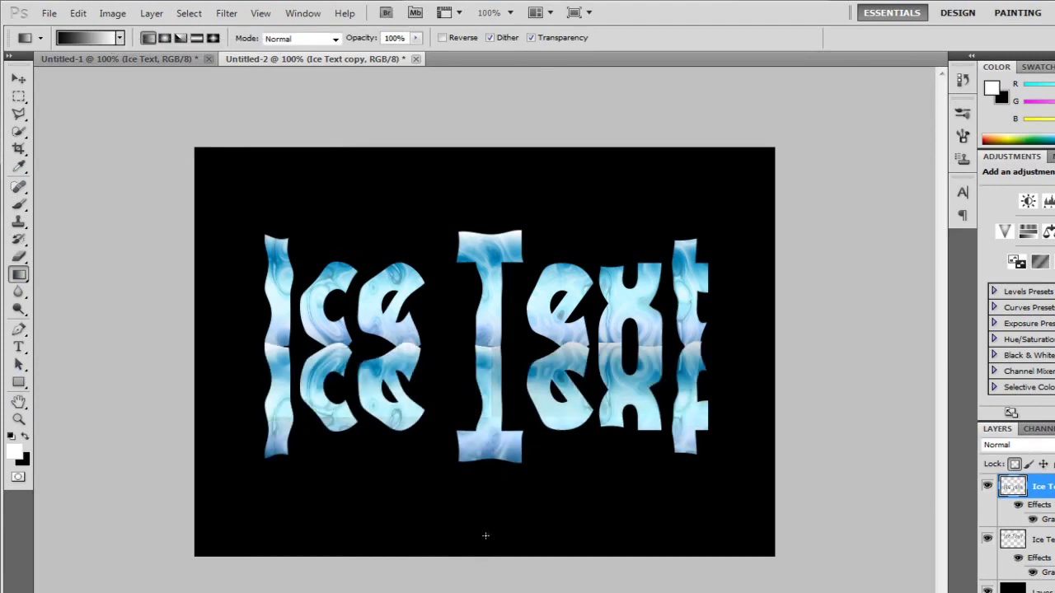
pyautogui.moveTo(486, 537); pyautogui.dragTo(489, 379)
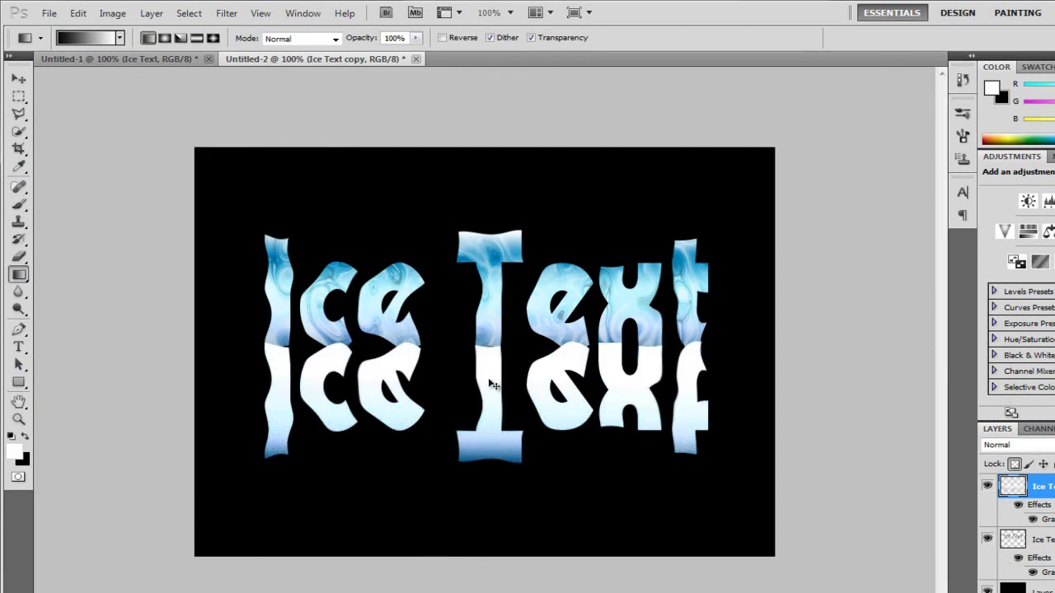
pyautogui.hotkey('ctrl', 'z')
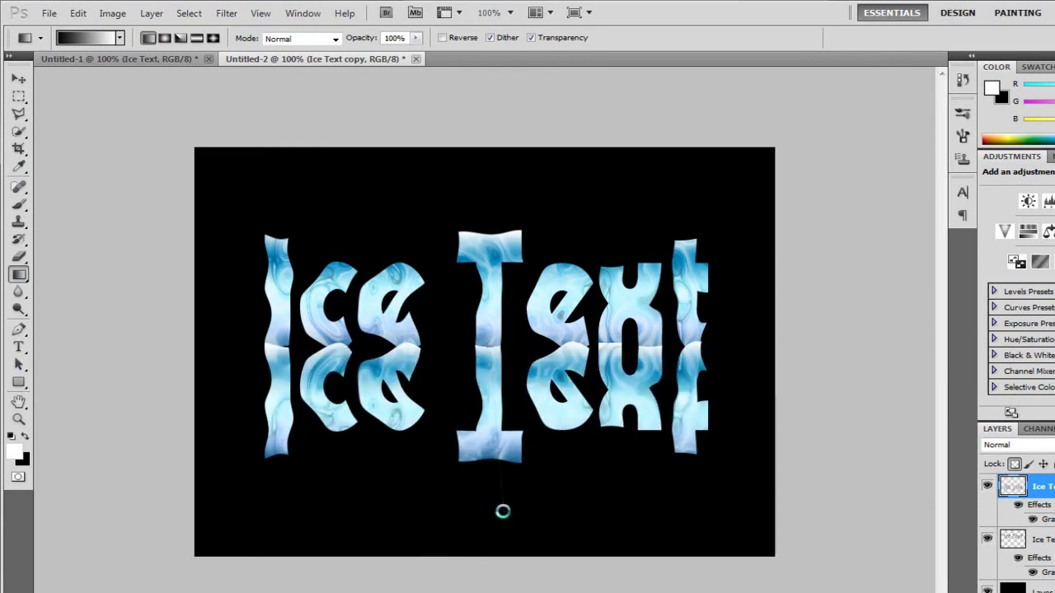
pyautogui.moveTo(503, 511); pyautogui.dragTo(456, 365)
pyautogui.hotkey('ctrl', 'z')
pyautogui.hotkey('ctrl', 'z')
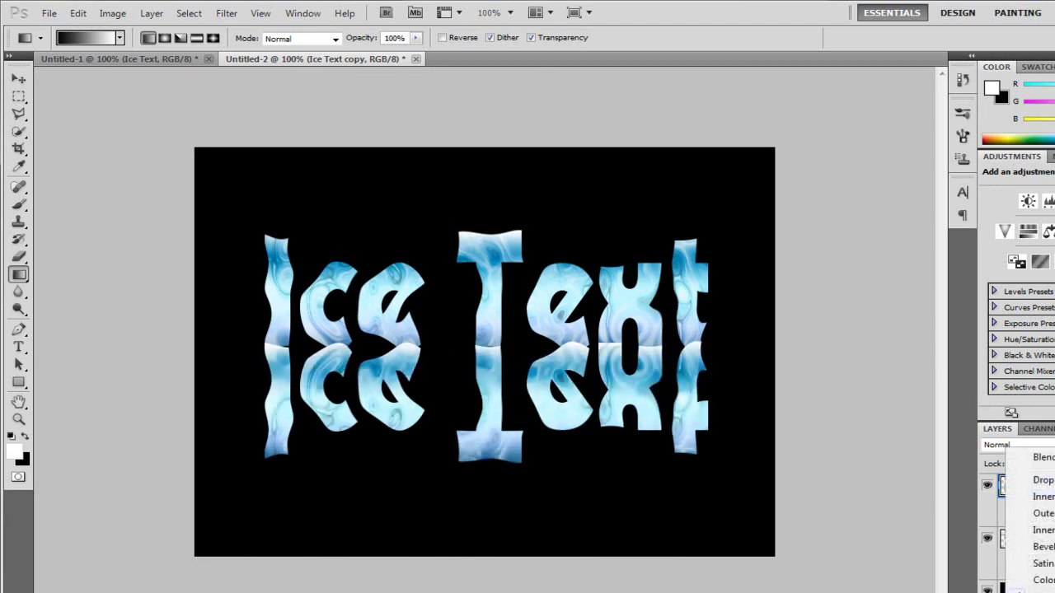
# Step: Edit the Gradient Overlay's gradient and remove its extra colour stops
pyautogui.press('h')
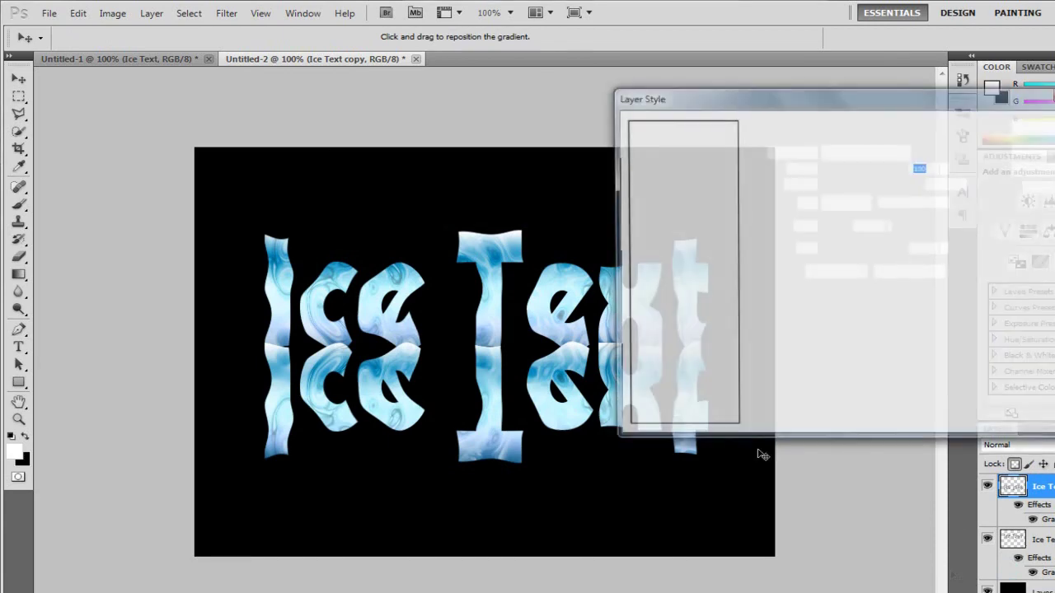
pyautogui.click(864, 182)
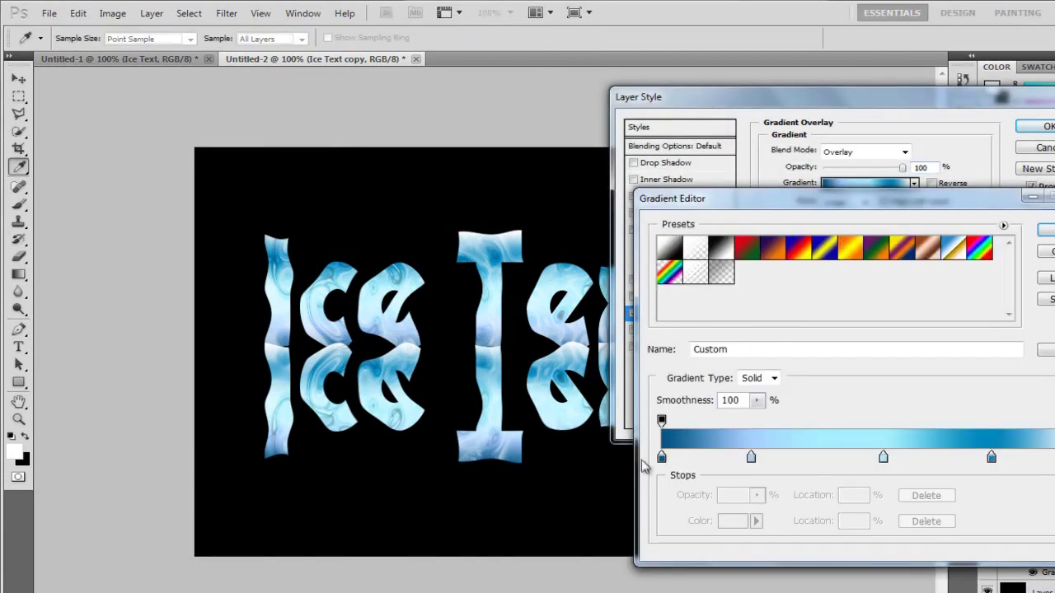
pyautogui.click(993, 459)
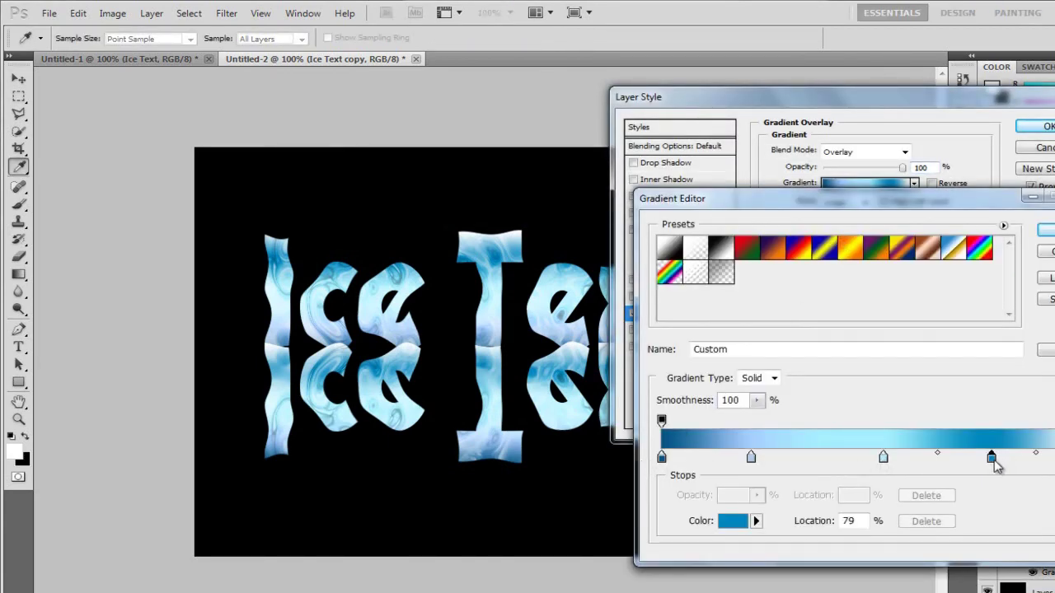
pyautogui.moveTo(882, 459); pyautogui.dragTo(662, 461)
pyautogui.click(992, 459)
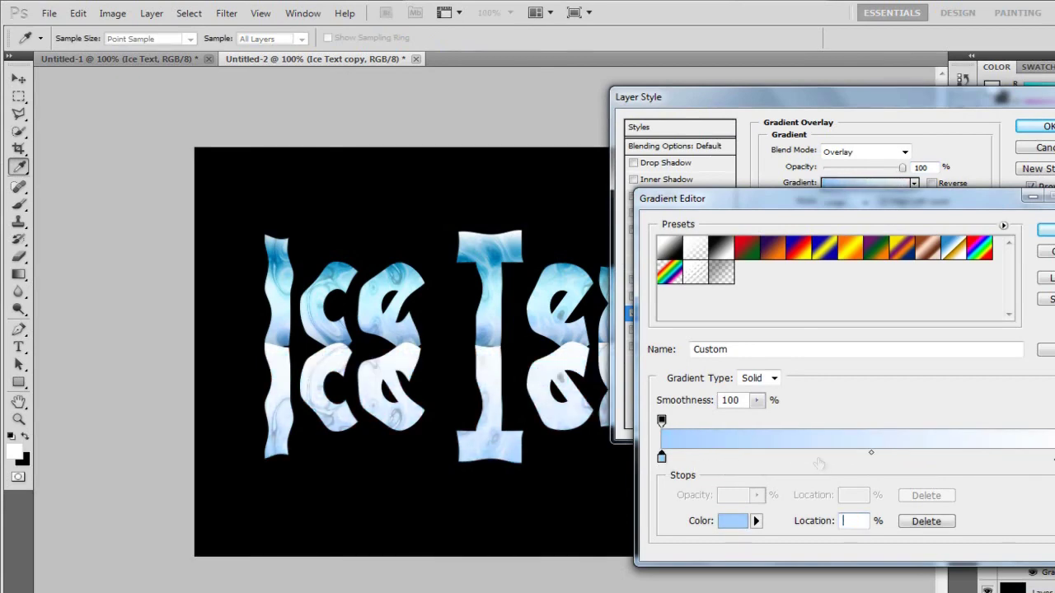
# Step: Set the gradient's end stop to black and its starting stop to dark grey
pyautogui.click(732, 520)
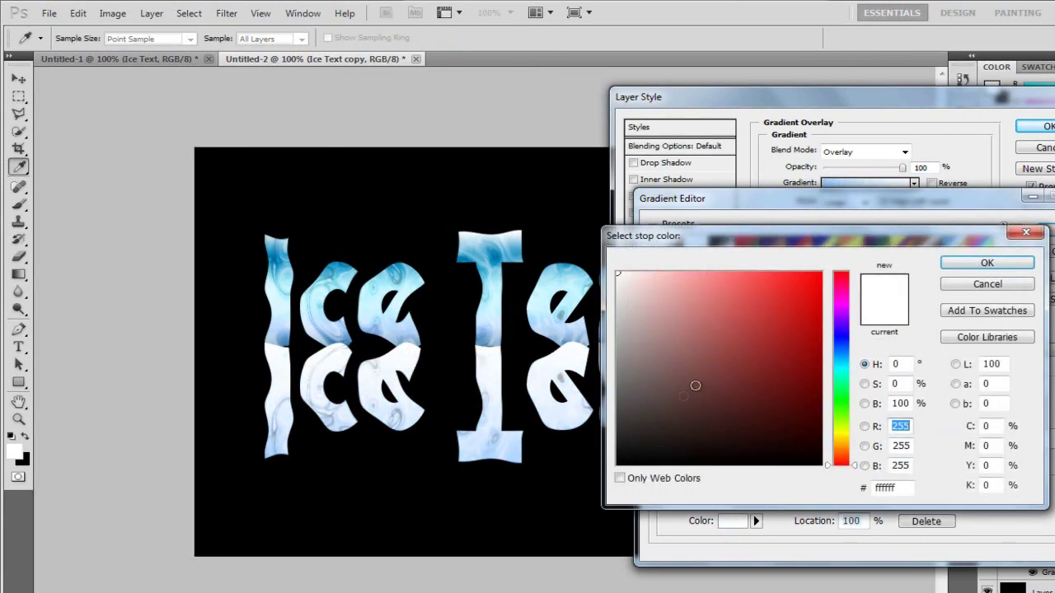
pyautogui.moveTo(672, 414); pyautogui.dragTo(617, 464)
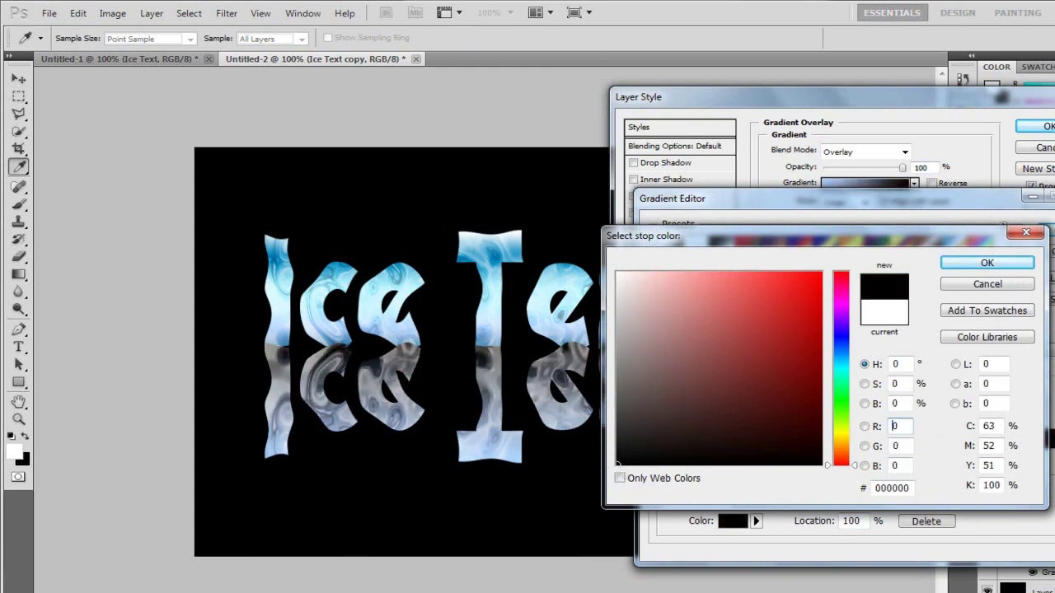
pyautogui.press('Return')
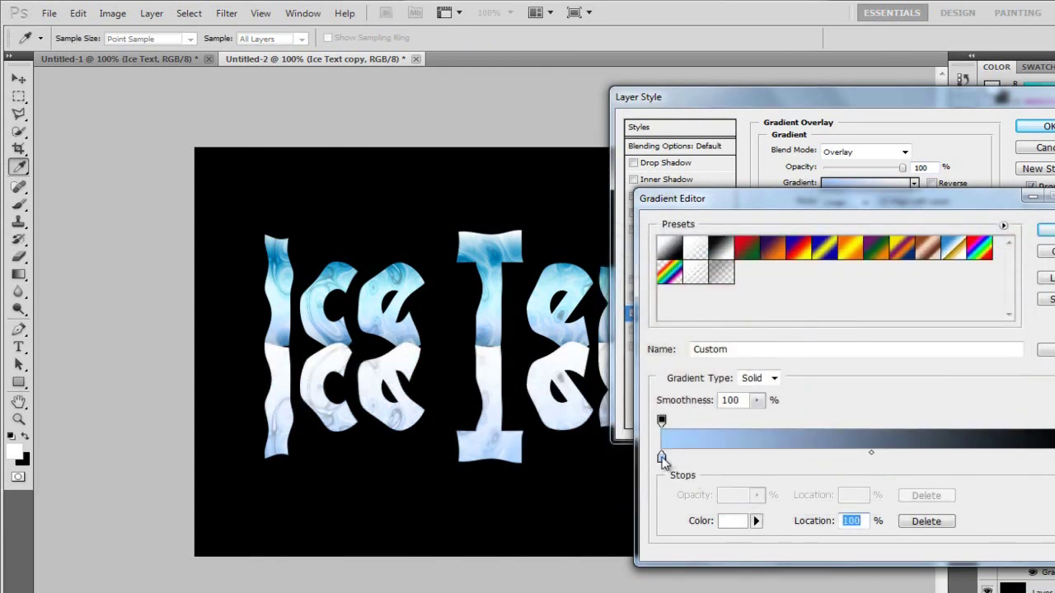
pyautogui.doubleClick(662, 457)
pyautogui.click(667, 393)
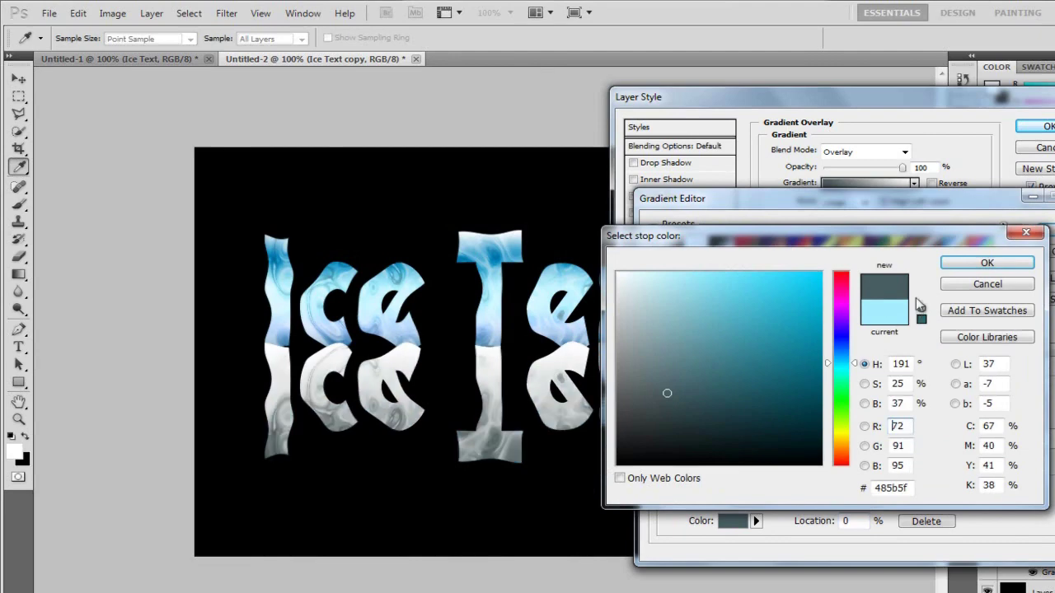
pyautogui.click(958, 266)
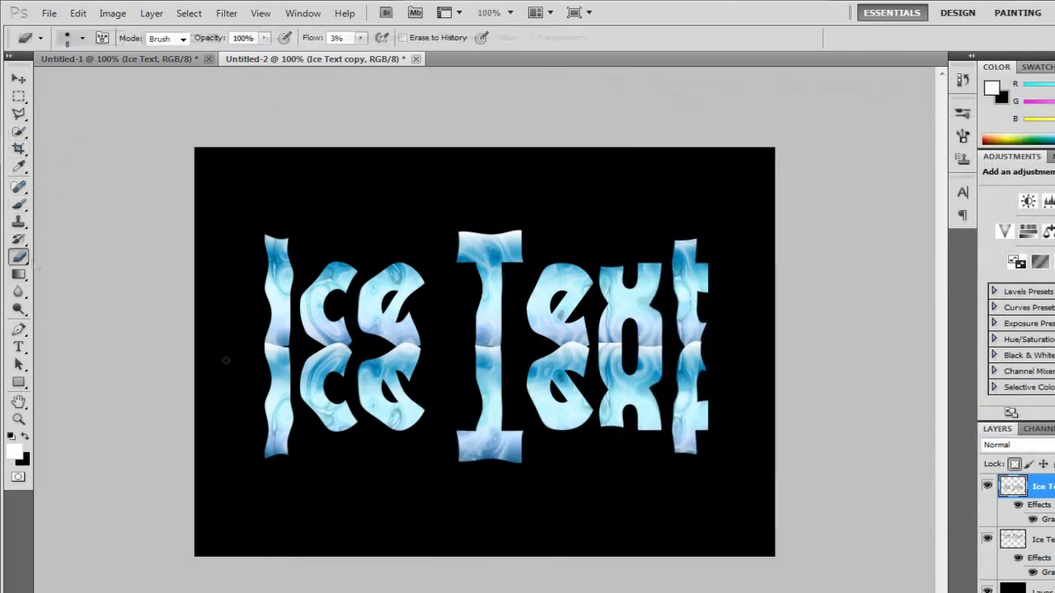
# Step: Select the Eraser tool and enlarge its brush to 66 px
pyautogui.click(18, 257)
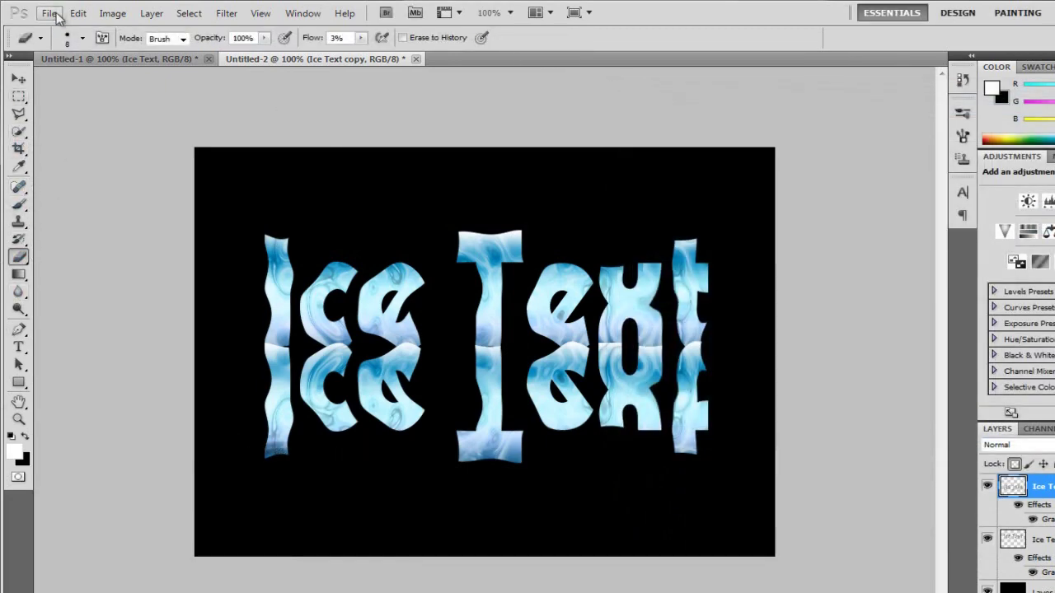
pyautogui.click(82, 38)
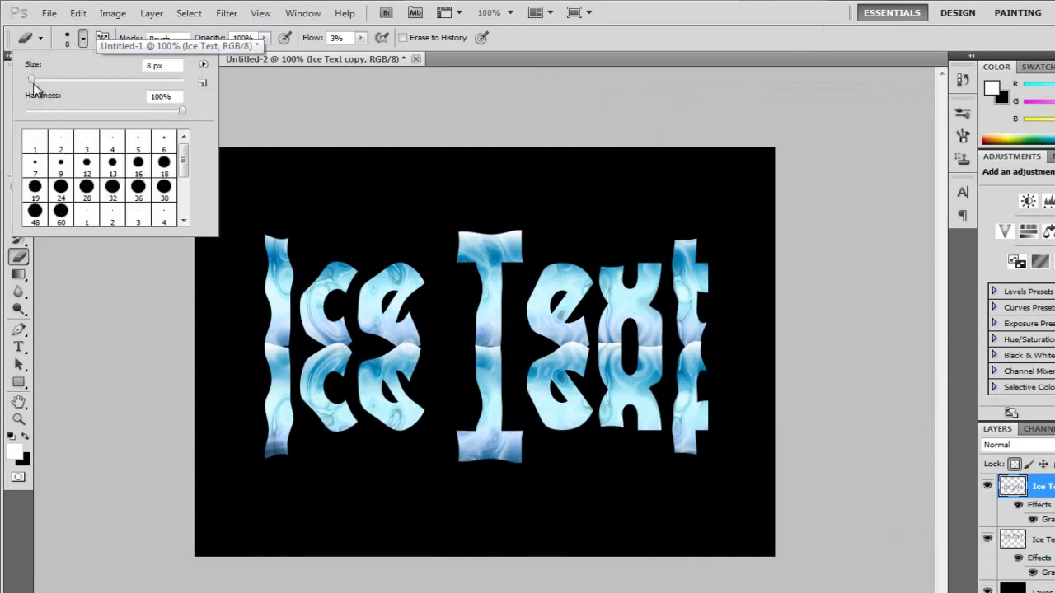
pyautogui.moveTo(35, 79); pyautogui.dragTo(77, 80)
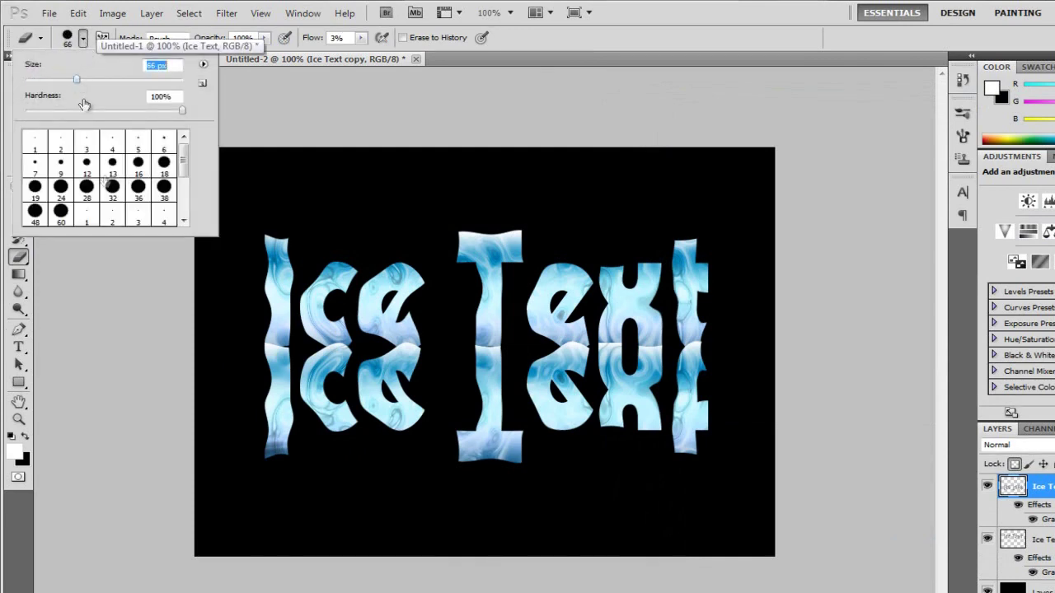
pyautogui.click(21, 259)
# Step: Erase the bottom of the reflection so it fades into the black background
pyautogui.moveTo(252, 431)
pyautogui.mouseDown()
pyautogui.moveTo(387, 437)
pyautogui.moveTo(410, 454)
pyautogui.moveTo(329, 442)
pyautogui.moveTo(640, 450)
pyautogui.moveTo(451, 432)
pyautogui.moveTo(630, 402)
pyautogui.moveTo(391, 407)
pyautogui.moveTo(346, 375)
pyautogui.moveTo(197, 414)
pyautogui.moveTo(770, 414)
pyautogui.moveTo(632, 483)
pyautogui.moveTo(611, 412)
pyautogui.moveTo(330, 463)
pyautogui.moveTo(604, 460)
pyautogui.moveTo(684, 443)
pyautogui.moveTo(548, 472)
pyautogui.moveTo(793, 377)
pyautogui.moveTo(761, 371)
pyautogui.moveTo(621, 431)
pyautogui.moveTo(464, 402)
pyautogui.moveTo(146, 410)
pyautogui.moveTo(99, 384)
pyautogui.moveTo(52, 389)
pyautogui.moveTo(636, 362)
pyautogui.moveTo(622, 423)
pyautogui.mouseUp()
pyautogui.moveTo(518, 399)
pyautogui.mouseDown()
pyautogui.moveTo(385, 406)
pyautogui.moveTo(439, 406)
pyautogui.moveTo(290, 390)
pyautogui.moveTo(142, 353)
pyautogui.moveTo(614, 425)
pyautogui.moveTo(557, 419)
pyautogui.moveTo(745, 358)
pyautogui.moveTo(574, 499)
pyautogui.moveTo(636, 470)
pyautogui.moveTo(697, 486)
pyautogui.moveTo(790, 411)
pyautogui.moveTo(628, 463)
pyautogui.moveTo(297, 440)
pyautogui.moveTo(392, 435)
pyautogui.moveTo(284, 425)
pyautogui.moveTo(384, 446)
pyautogui.moveTo(314, 423)
pyautogui.moveTo(561, 421)
pyautogui.moveTo(442, 433)
pyautogui.moveTo(633, 454)
pyautogui.moveTo(326, 423)
pyautogui.moveTo(499, 414)
pyautogui.moveTo(475, 395)
pyautogui.moveTo(519, 402)
pyautogui.moveTo(412, 416)
pyautogui.mouseUp()
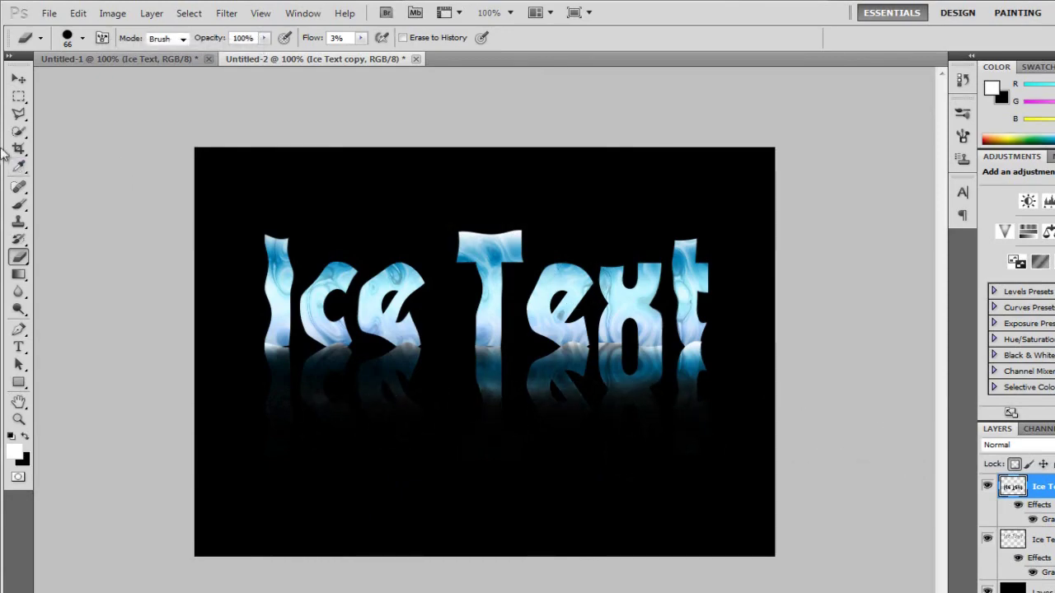
pyautogui.click(15, 82)
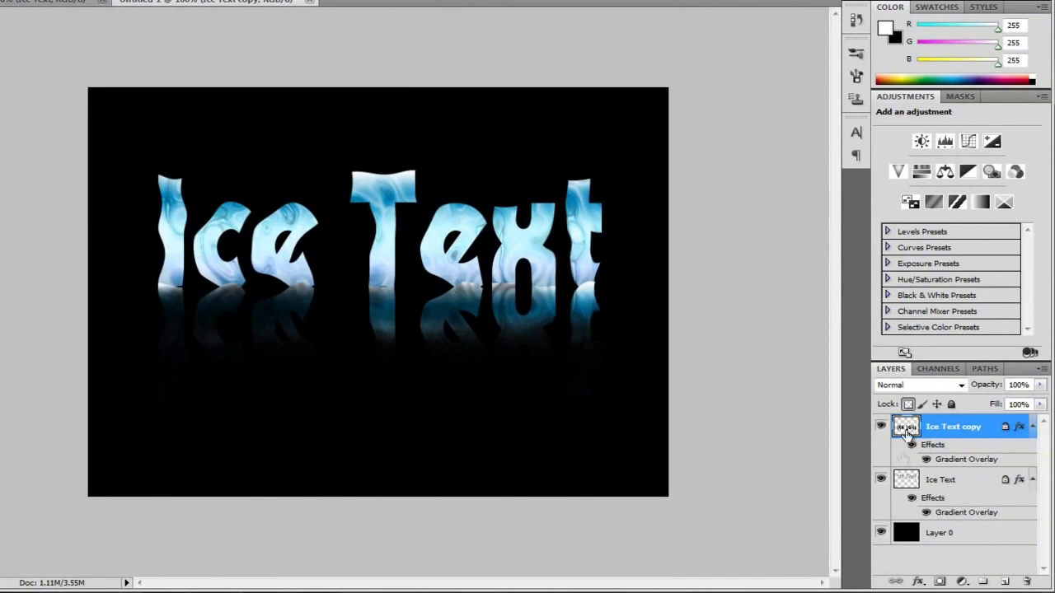
# Step: Move the Ice Text copy layer below Ice Text in the Layers panel, then reselect the Eraser
pyautogui.moveTo(1041, 484); pyautogui.dragTo(1053, 552)
pyautogui.moveTo(948, 493); pyautogui.dragTo(947, 513)
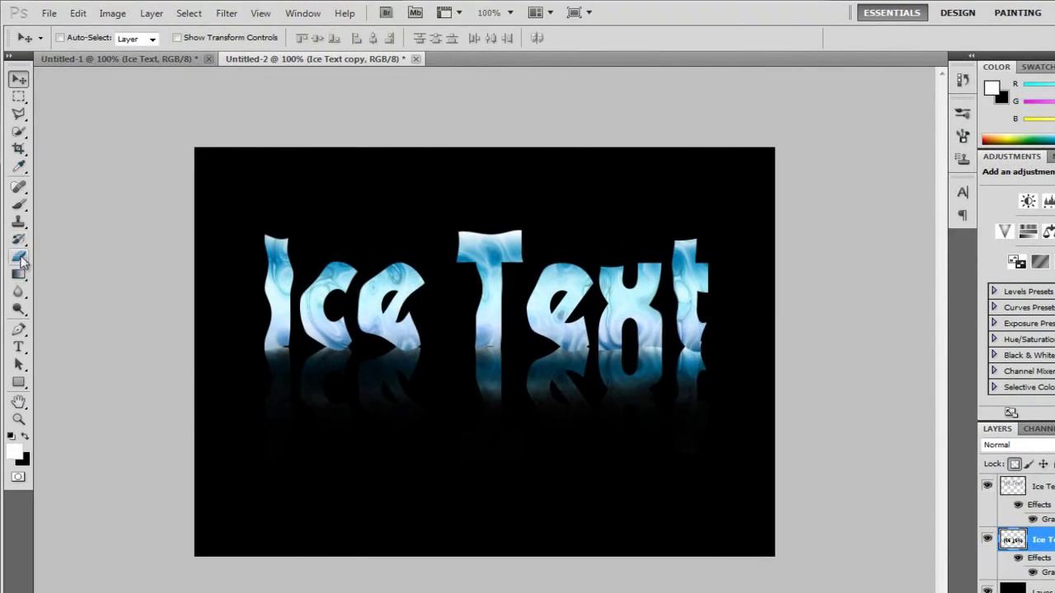
pyautogui.click(21, 259)
pyautogui.click(83, 37)
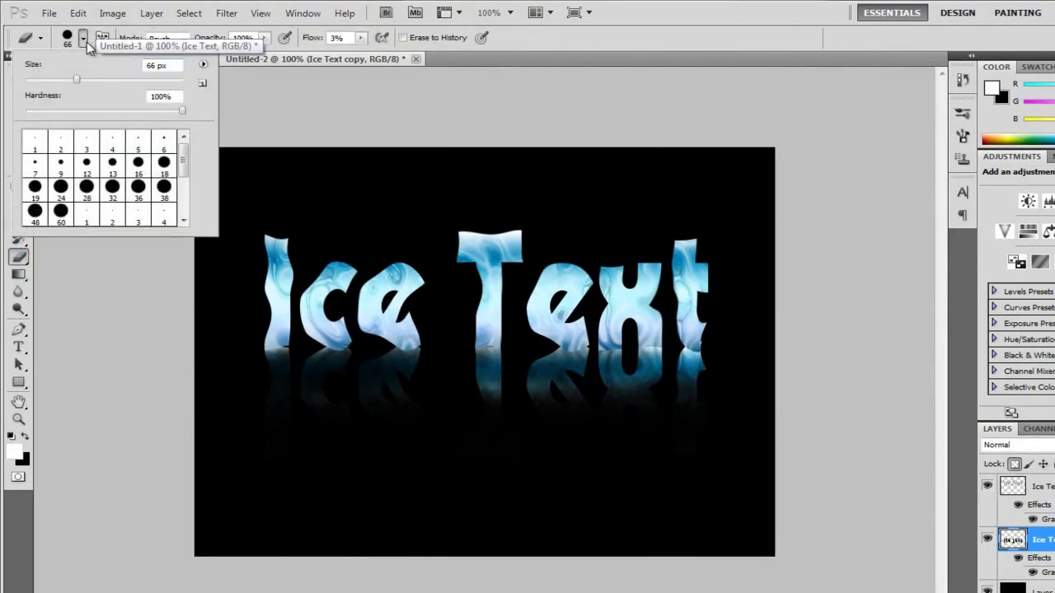
pyautogui.click(244, 88)
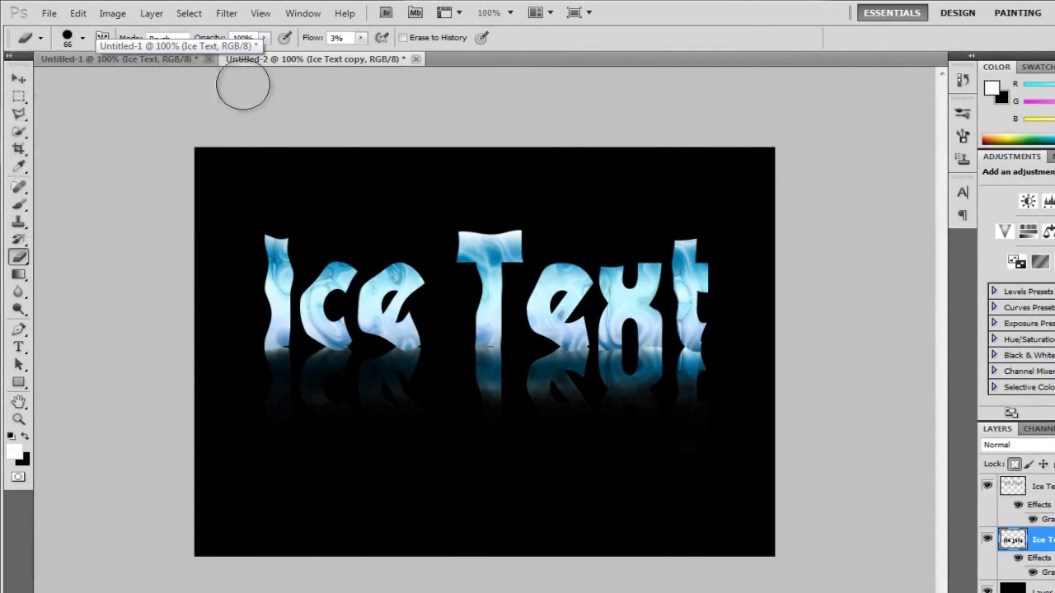